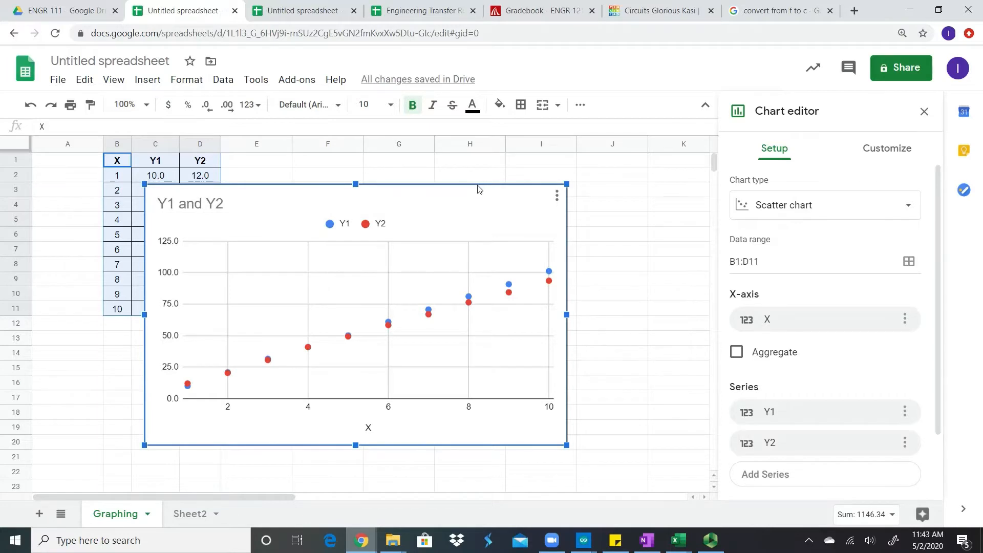
# Move the scatter chart beside the data table so that columns B to D are uncovered, and dismiss the selection tip.
pyautogui.moveTo(478, 188); pyautogui.dragTo(571, 165)
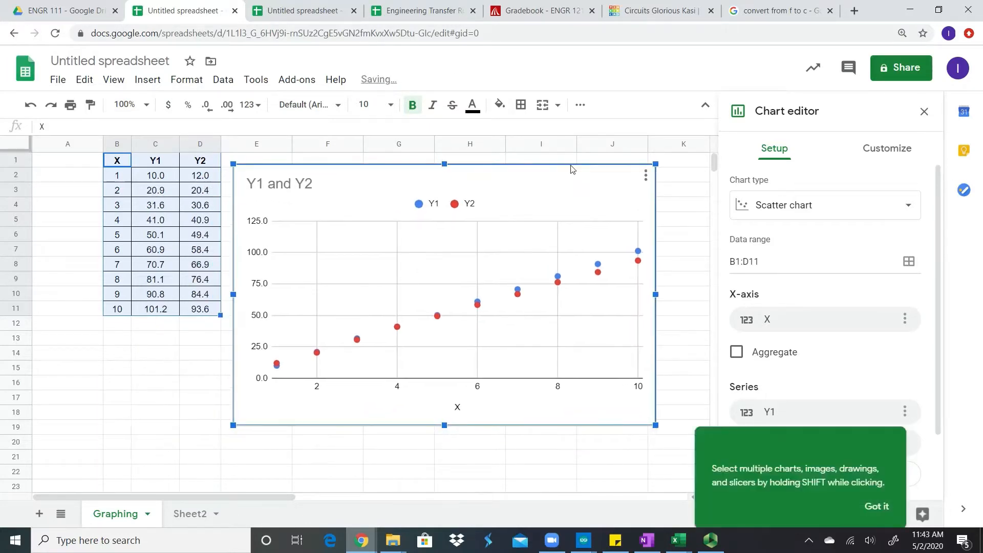
pyautogui.click(871, 504)
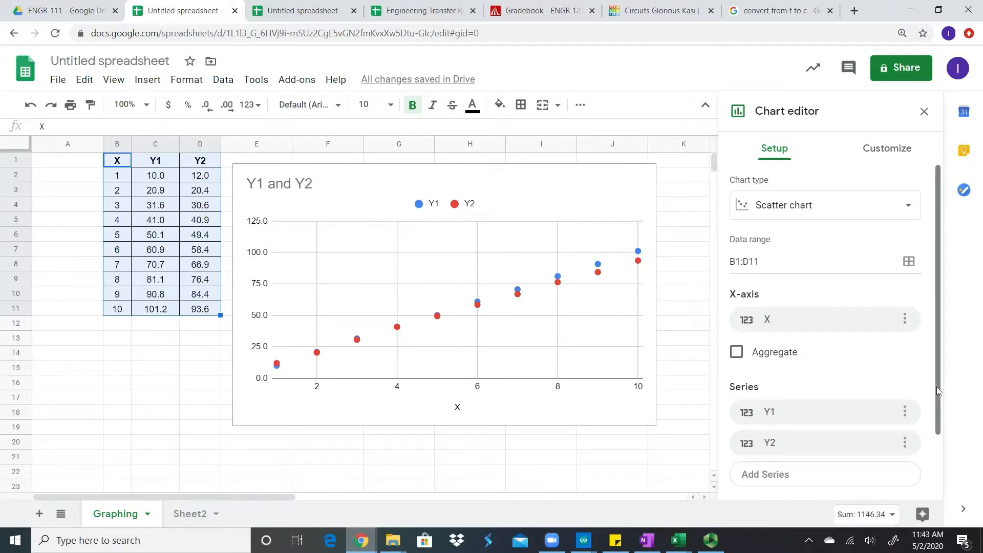
# Replace the chart title text with "My Data".
pyautogui.moveTo(937, 386); pyautogui.dragTo(935, 341)
pyautogui.click(877, 160)
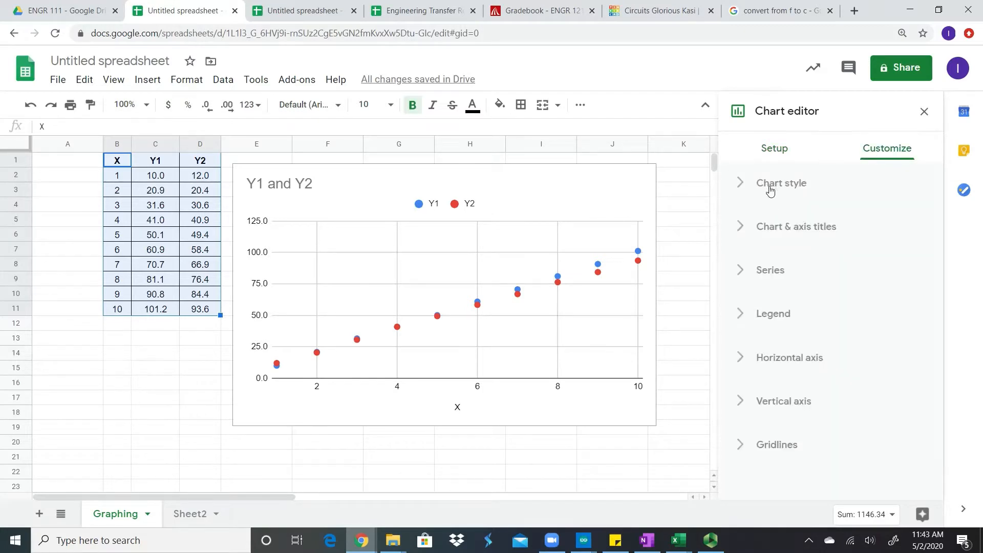
pyautogui.click(771, 235)
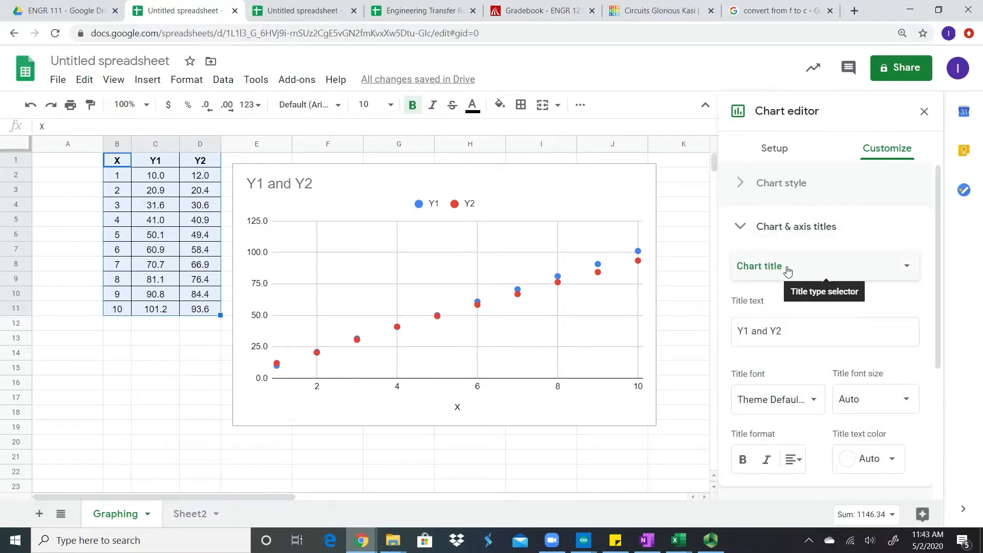
pyautogui.click(791, 331)
pyautogui.press('BackSpace')
pyautogui.press('BackSpace')
pyautogui.press('BackSpace')
pyautogui.press('BackSpace')
pyautogui.press('BackSpace')
pyautogui.press('BackSpace')
pyautogui.press('BackSpace')
pyautogui.press('BackSpace')
pyautogui.press('BackSpace')
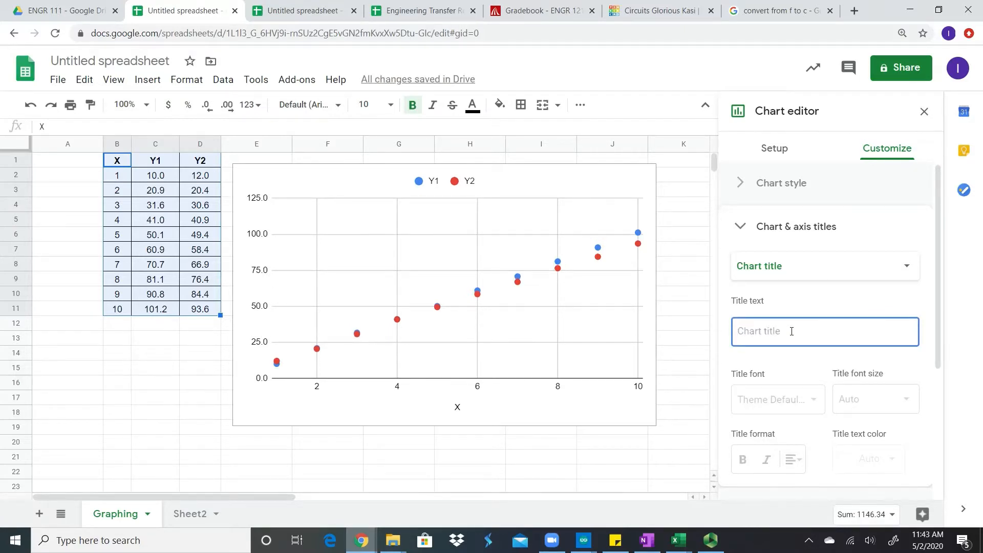
pyautogui.write('My Dta')
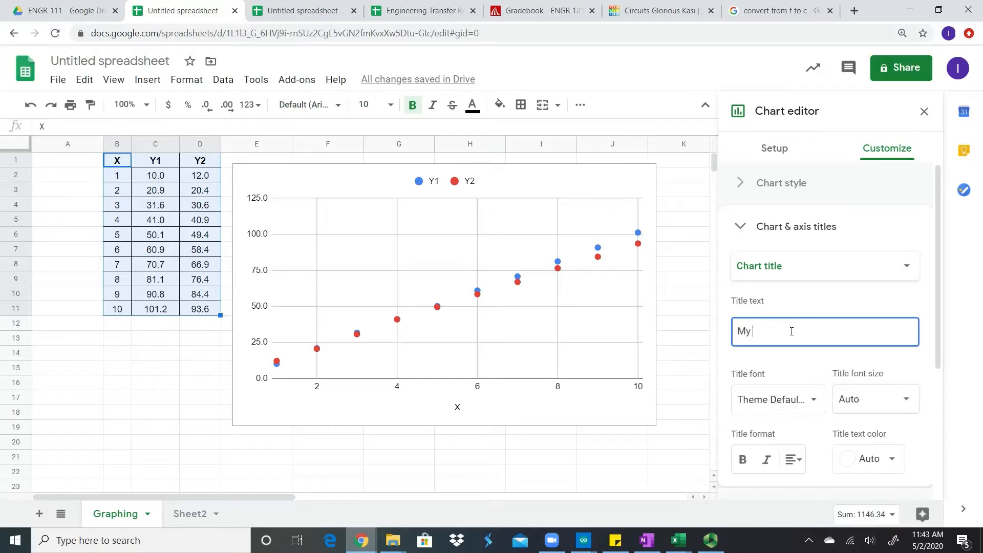
pyautogui.press('BackSpace')
pyautogui.press('BackSpace')
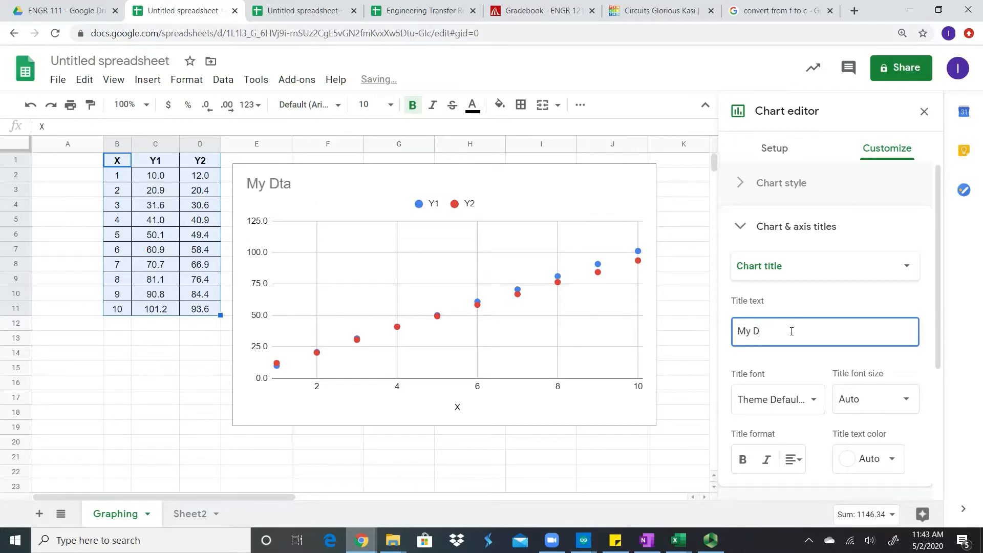
pyautogui.write('ata')
# Center the chart title above the plot and collapse the chart and axis title settings.
pyautogui.click(795, 459)
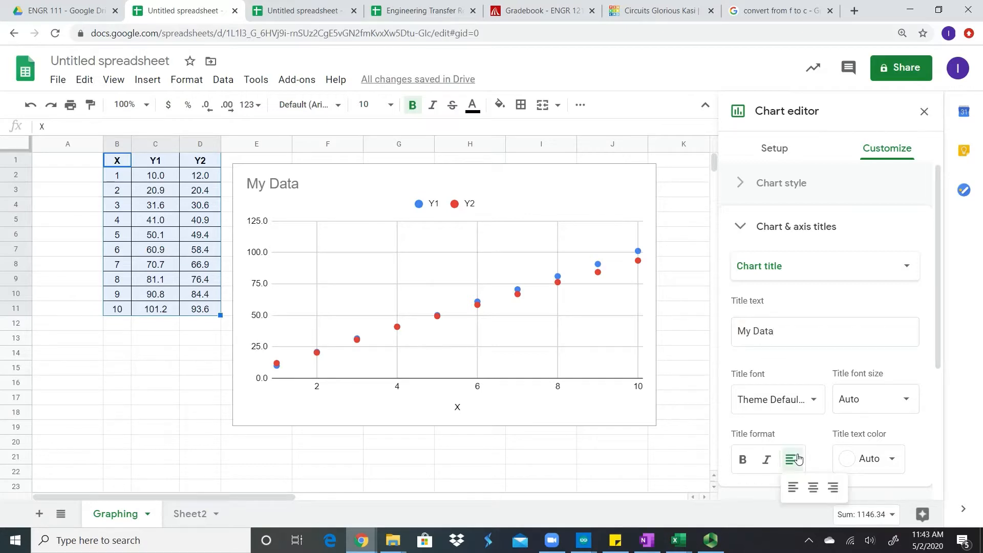
pyautogui.click(815, 488)
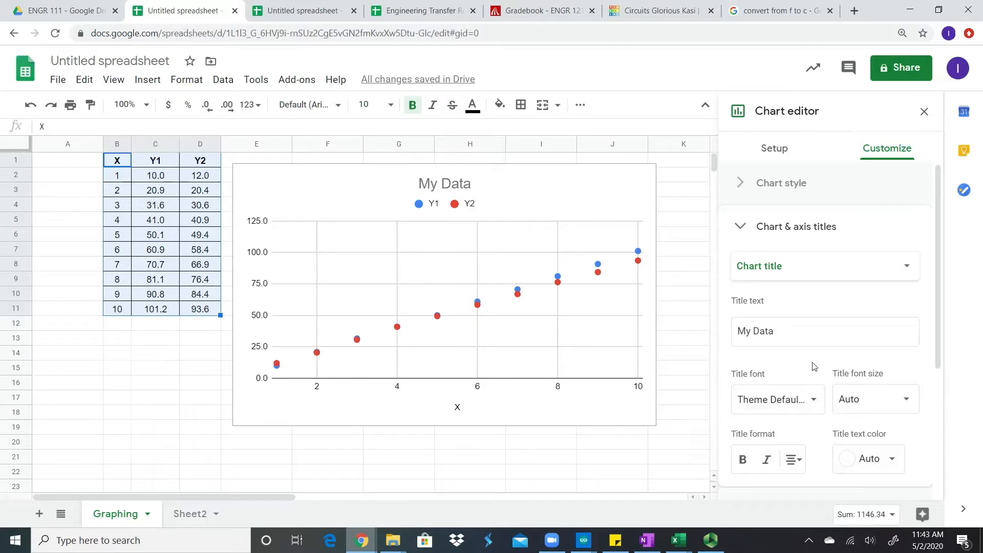
pyautogui.scroll(-2, 813, 366)
pyautogui.scroll(2, 815, 366)
pyautogui.click(743, 231)
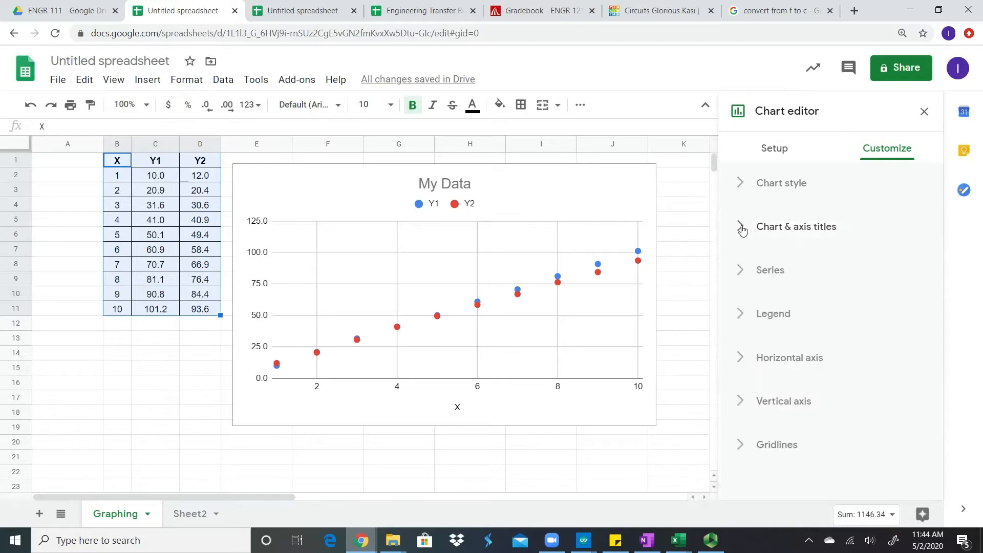
# Try green for the Y1 series points, and settle on a pure dark blue as the series color.
pyautogui.click(740, 274)
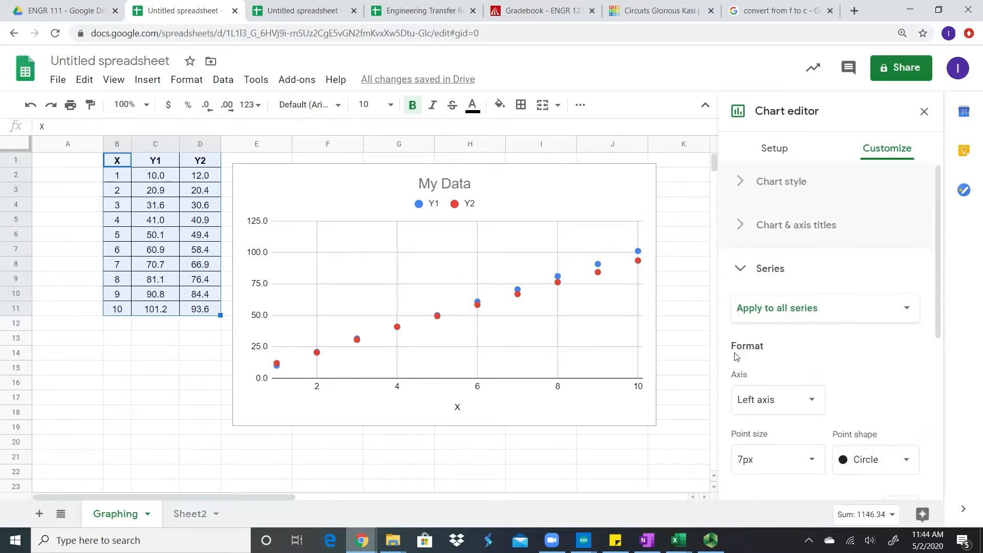
pyautogui.scroll(-1, 735, 357)
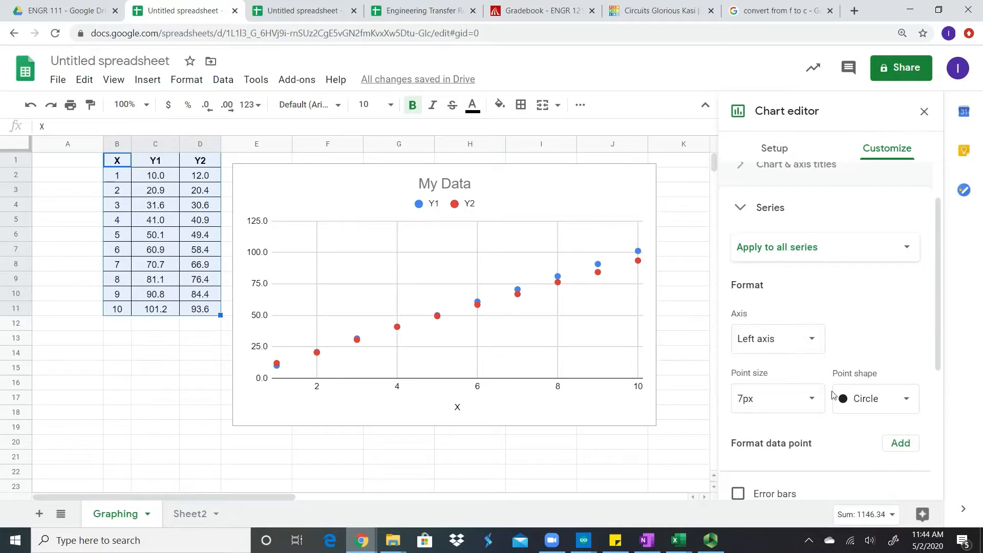
pyautogui.click(598, 268)
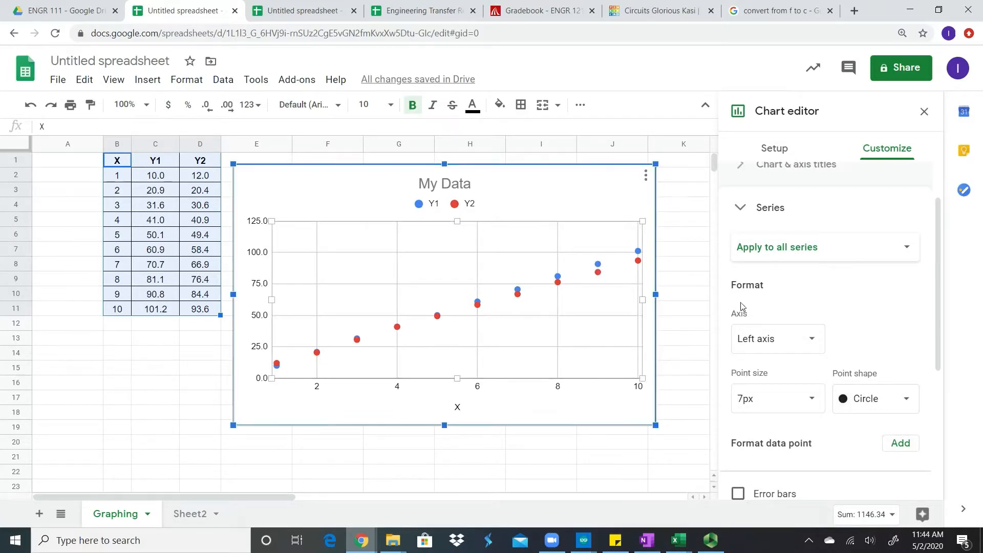
pyautogui.click(842, 248)
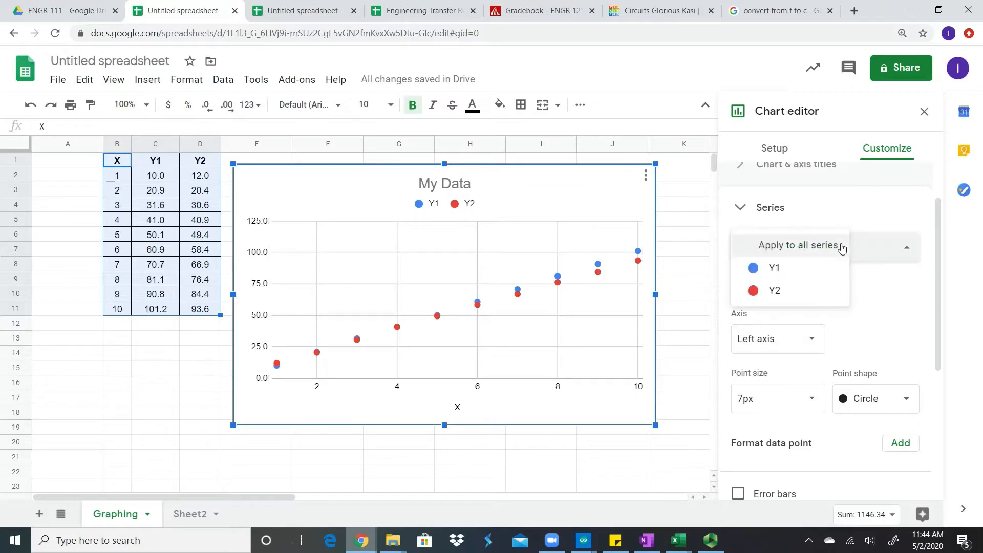
pyautogui.click(775, 272)
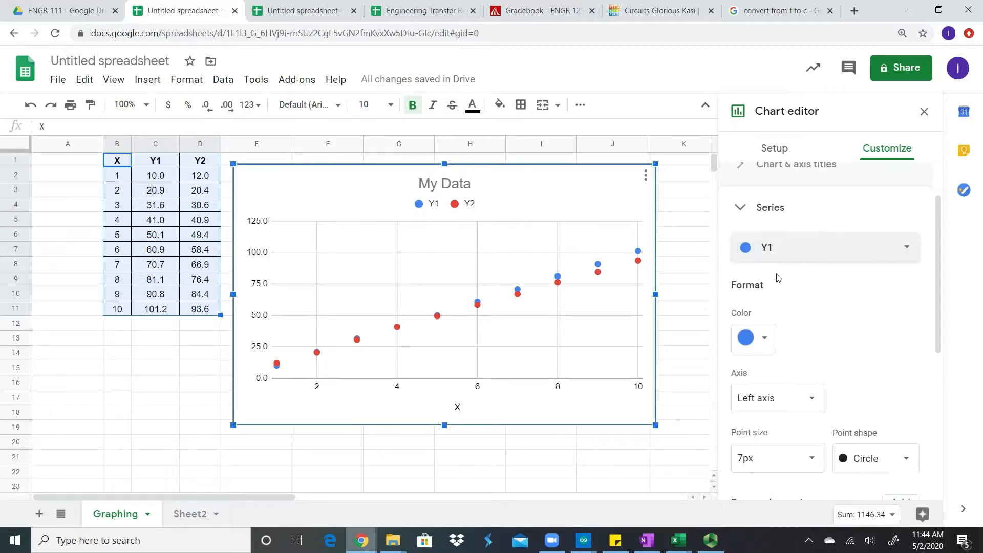
pyautogui.click(761, 346)
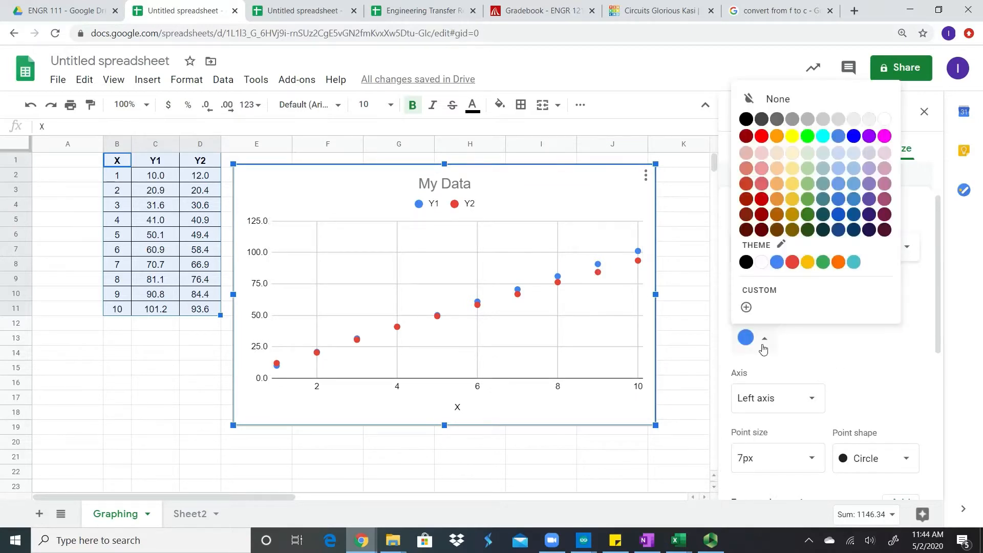
pyautogui.click(809, 203)
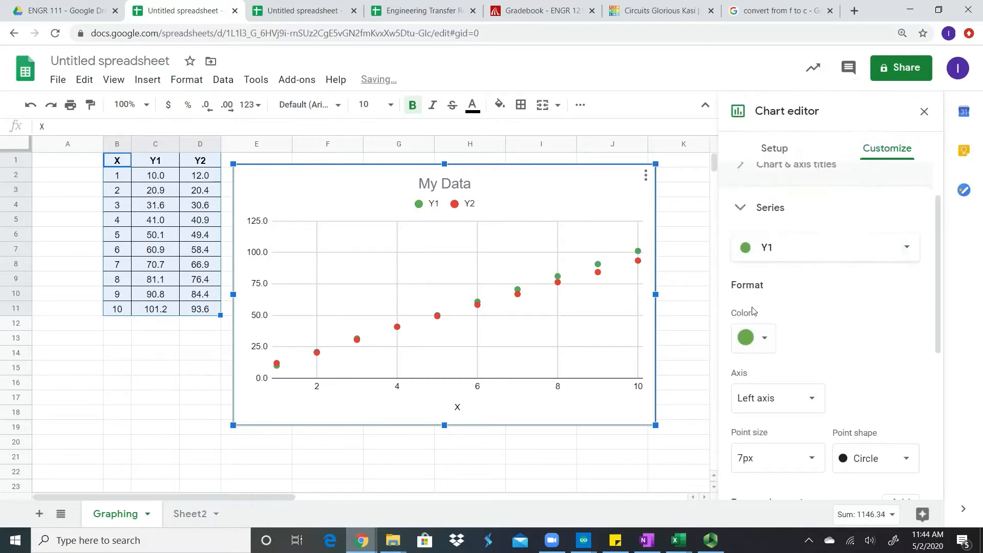
pyautogui.click(764, 341)
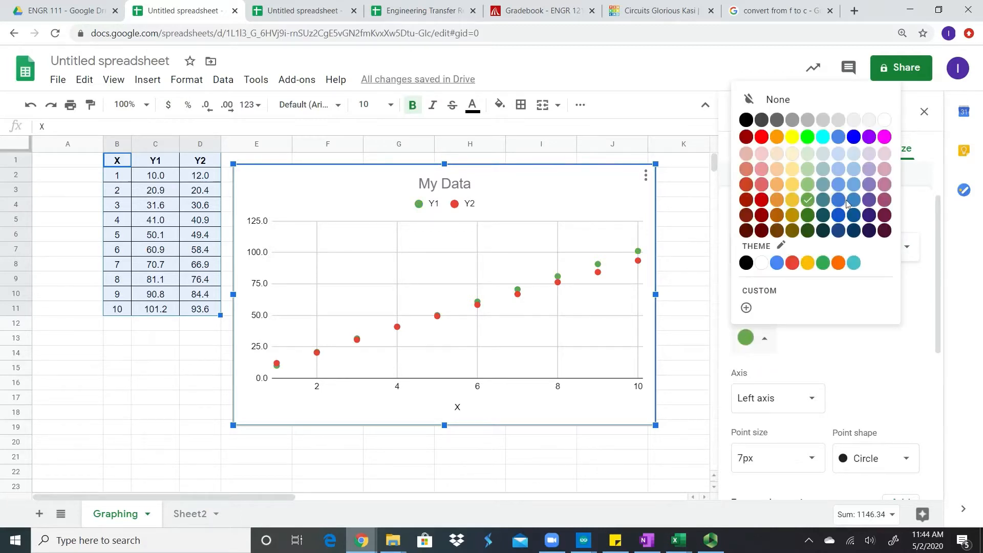
pyautogui.click(853, 138)
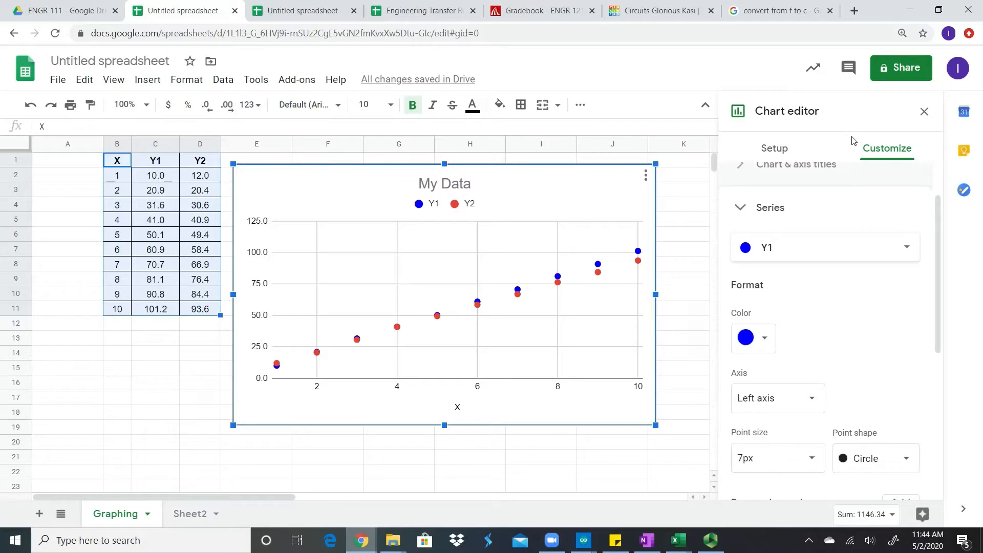
# Try point sizes of 2px and 14px on the Y1 series, and set the size back to 7px.
pyautogui.click(817, 463)
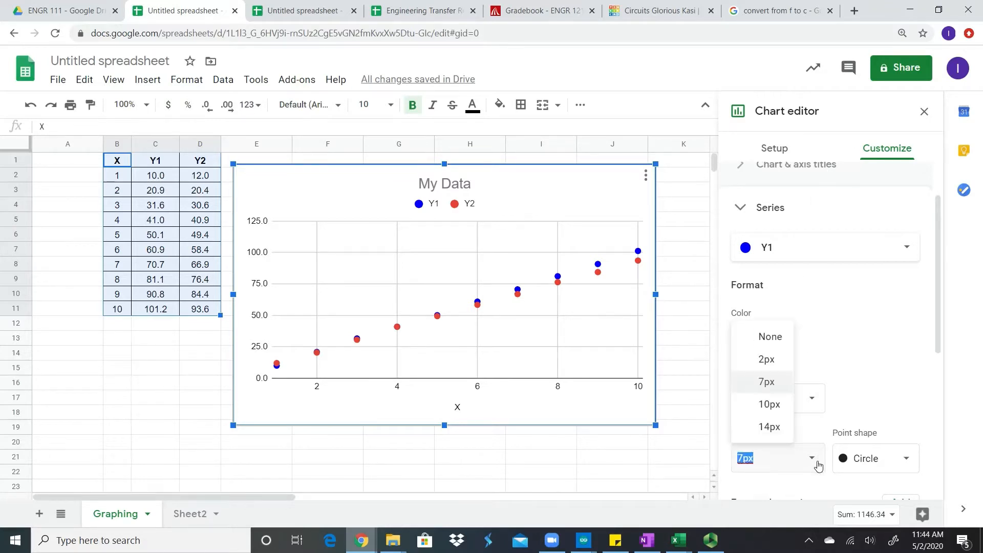
pyautogui.click(776, 368)
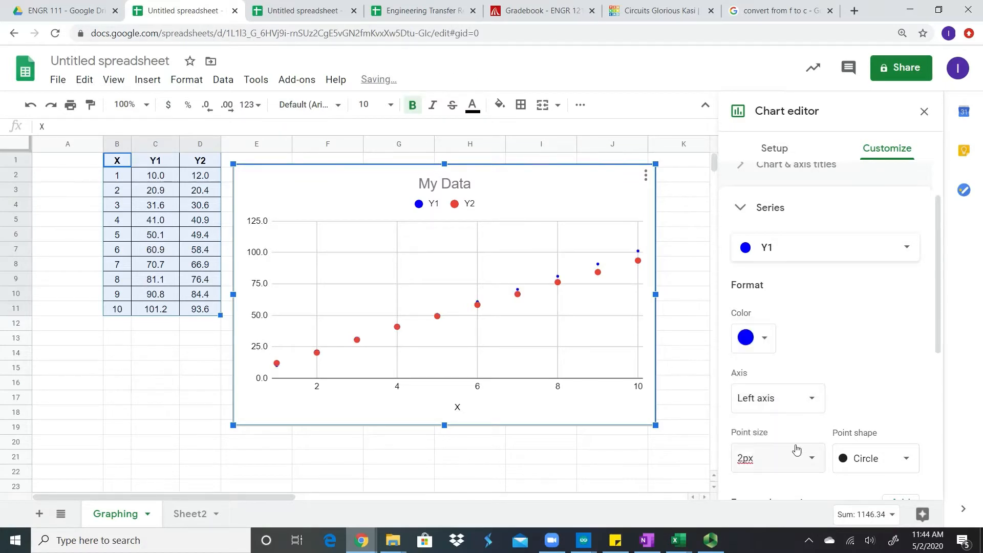
pyautogui.click(807, 458)
pyautogui.click(769, 427)
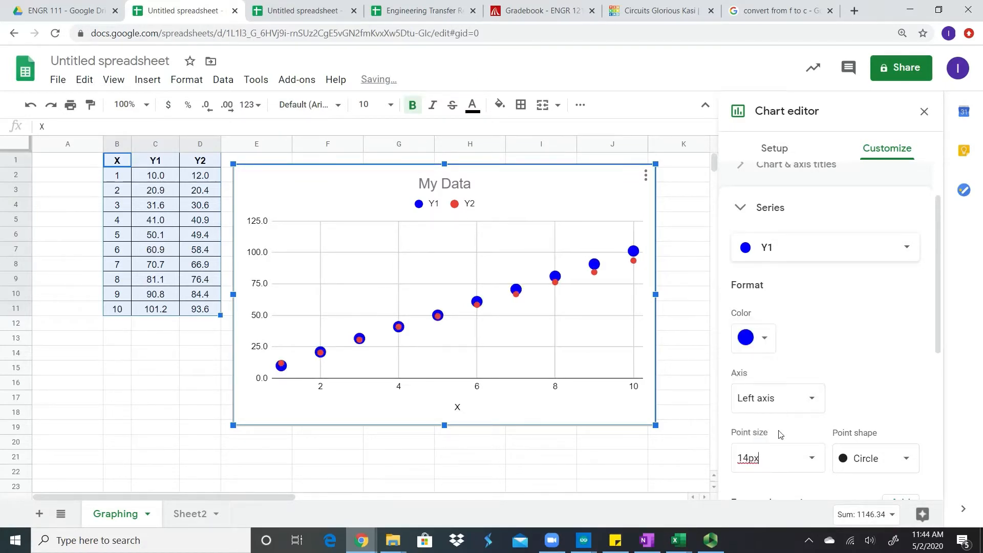
pyautogui.click(808, 458)
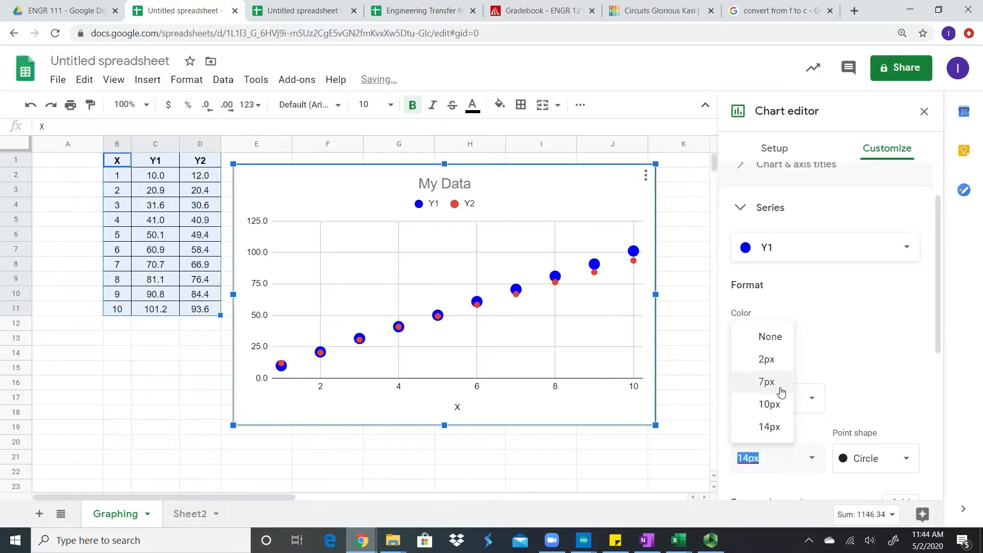
pyautogui.click(767, 381)
# Change the point shape of the Y1 series to Triangle.
pyautogui.click(895, 457)
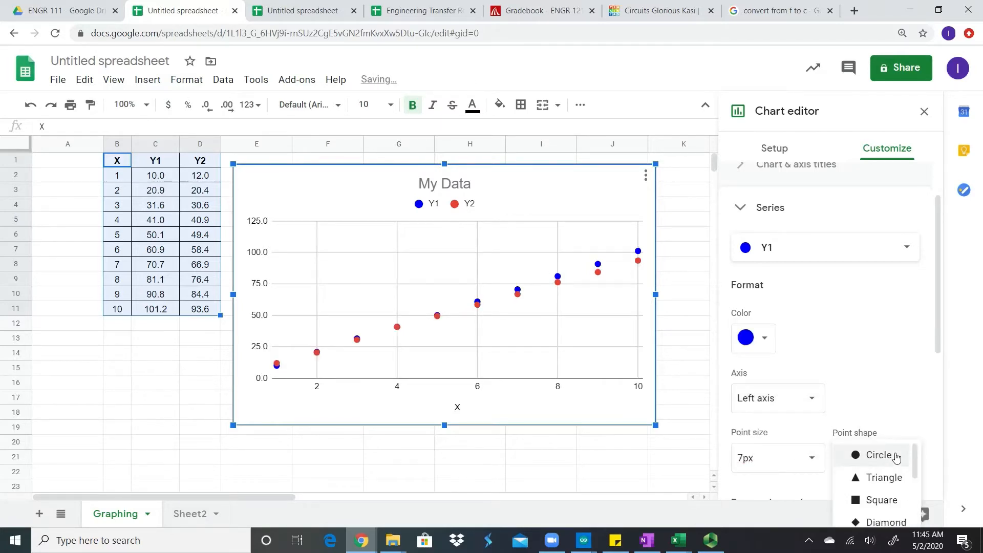
pyautogui.click(883, 474)
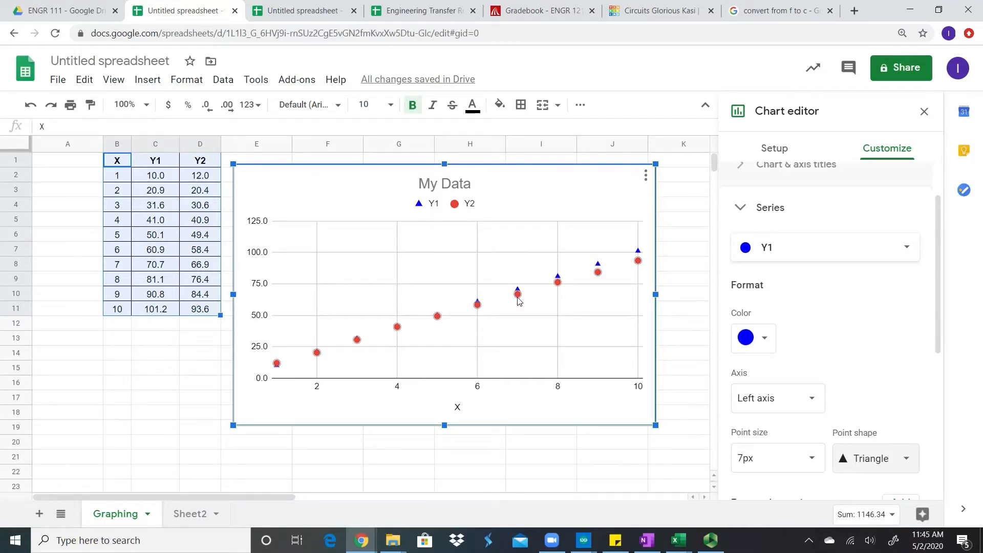
# Try 10px and 2px for the Y1 triangle markers, and return the point size to 7px.
pyautogui.click(768, 457)
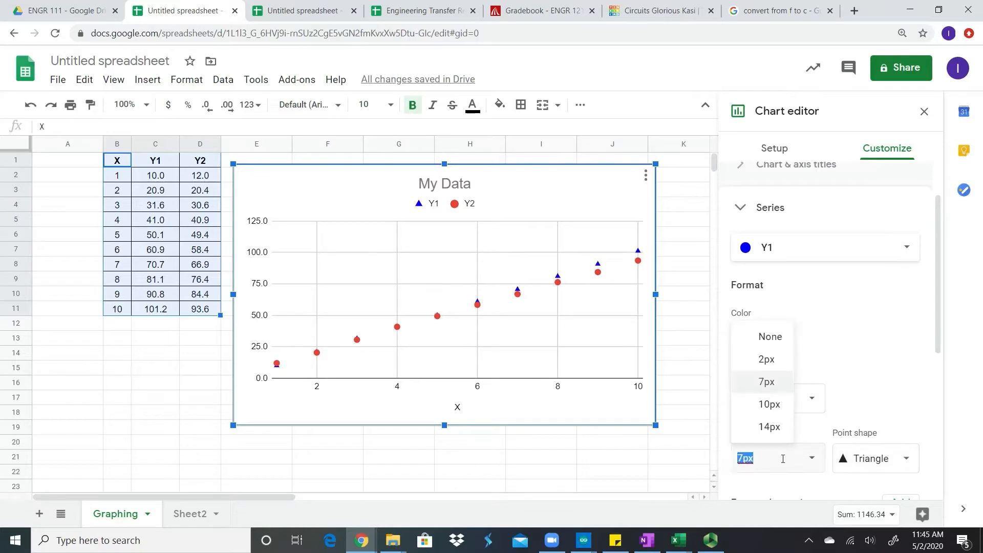
pyautogui.click(776, 403)
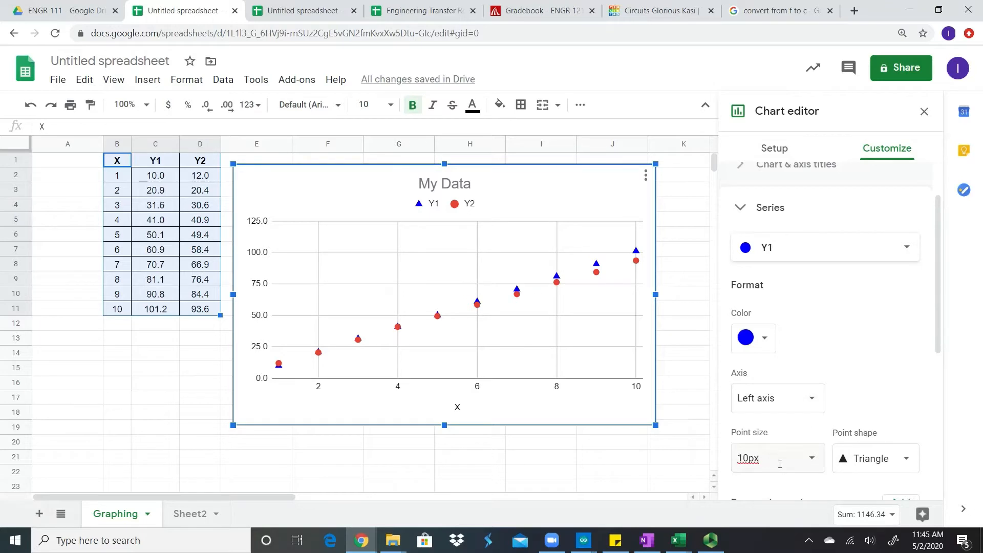
pyautogui.doubleClick(780, 464)
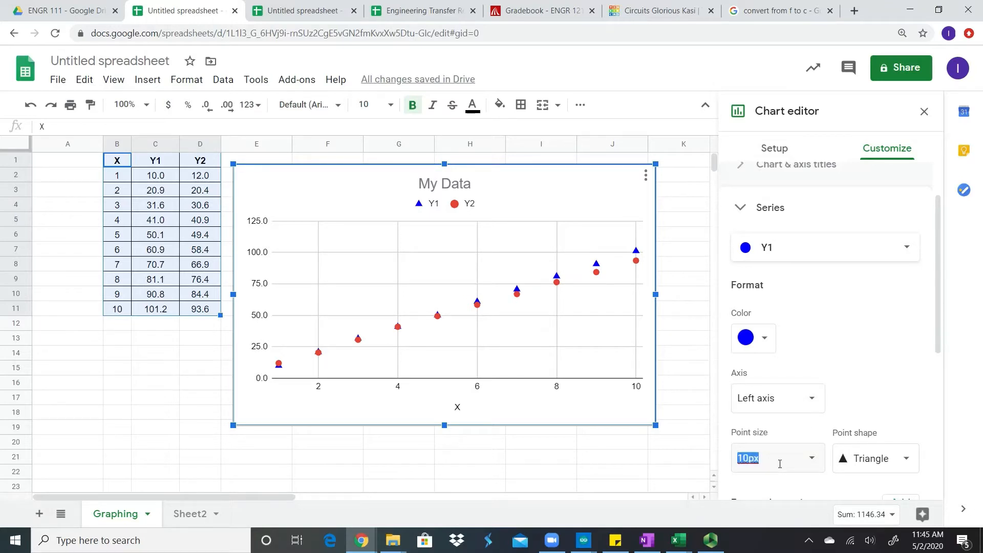
pyautogui.click(811, 459)
pyautogui.click(767, 360)
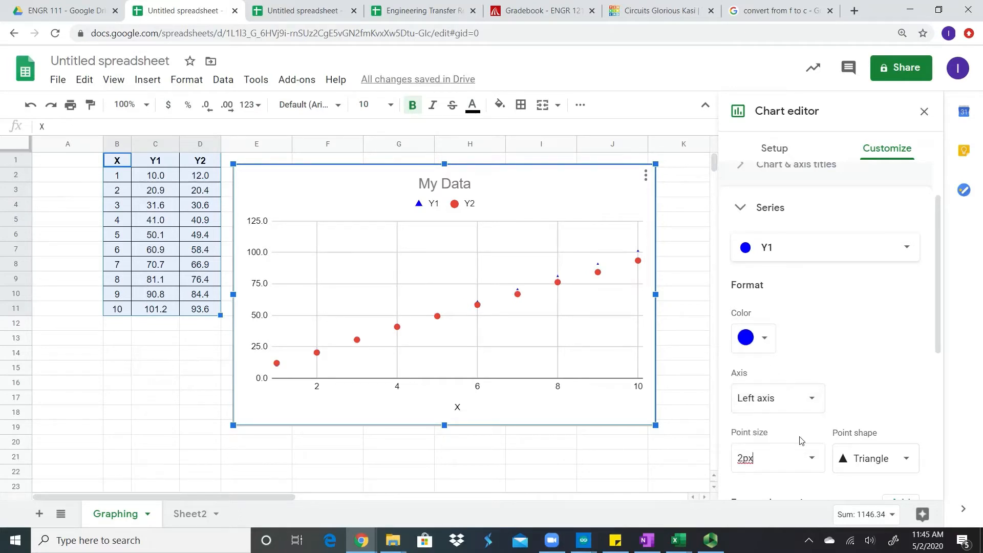
pyautogui.click(820, 458)
pyautogui.click(770, 387)
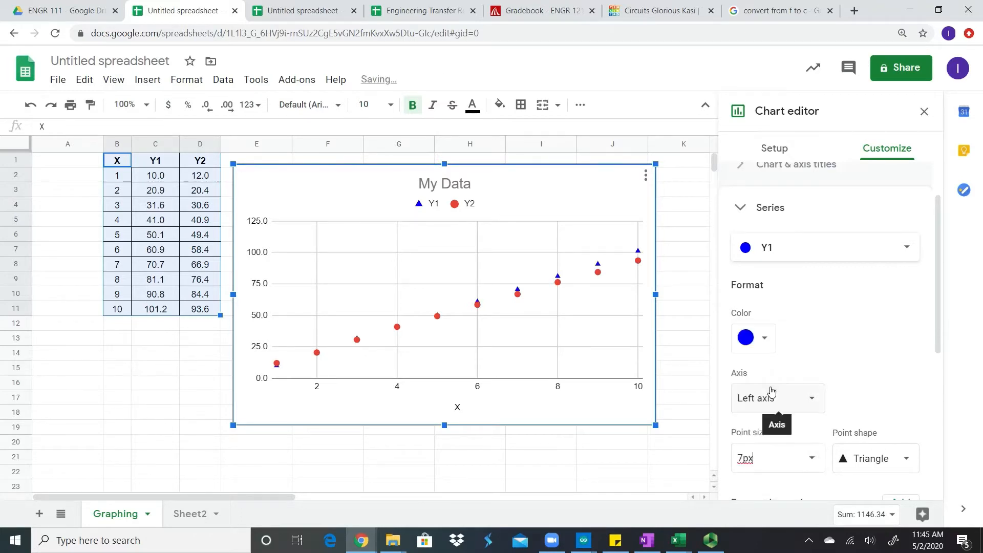
pyautogui.scroll(-2, 887, 384)
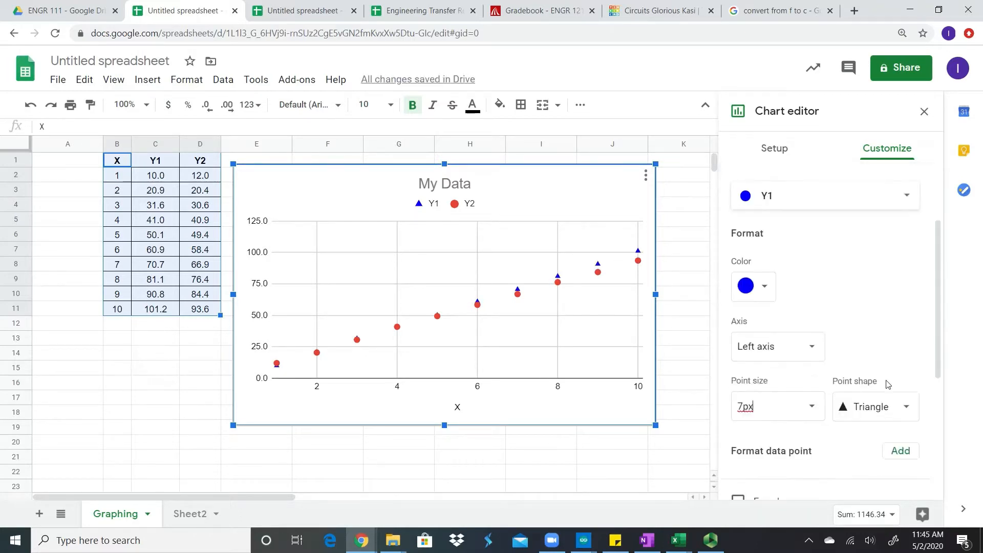
pyautogui.scroll(-1, 888, 384)
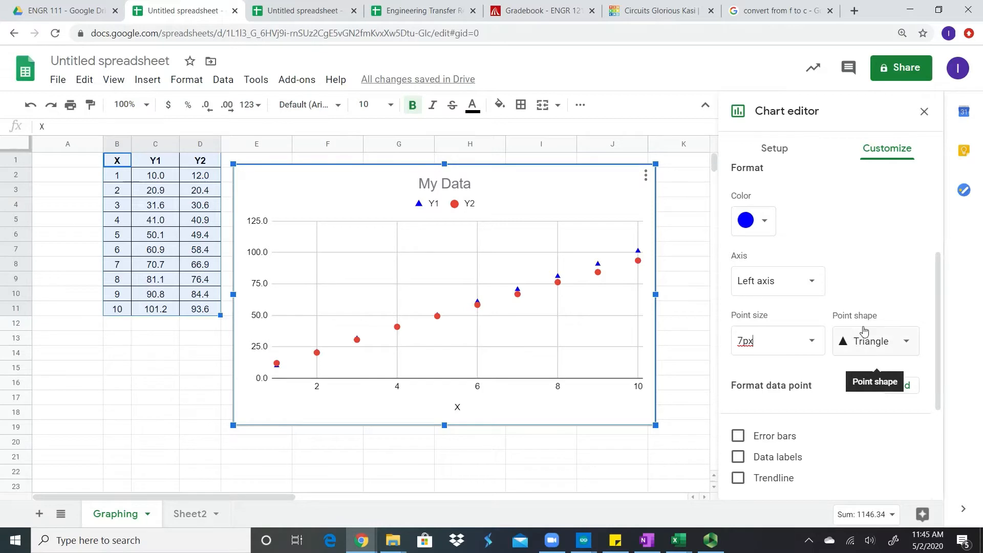
pyautogui.scroll(3, 863, 333)
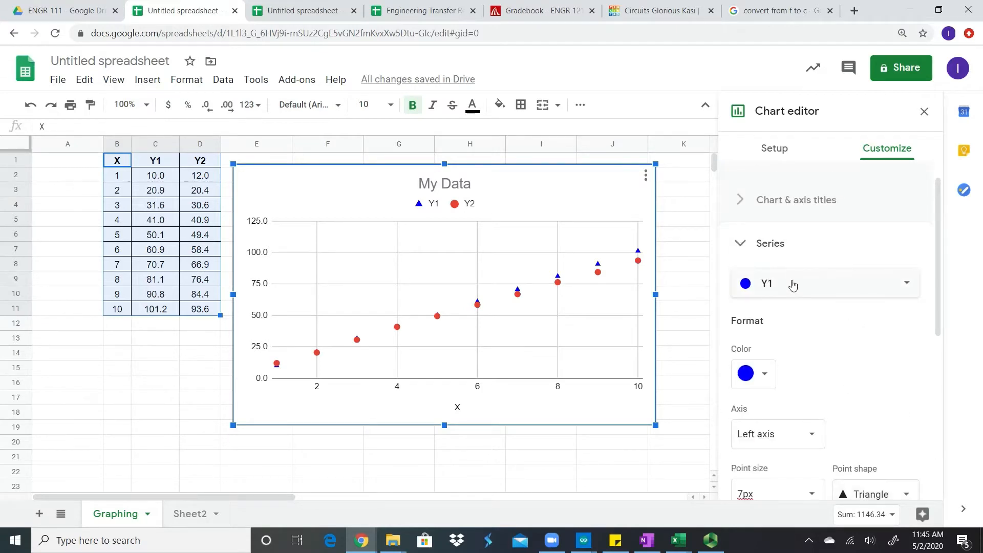
pyautogui.scroll(-3, 830, 361)
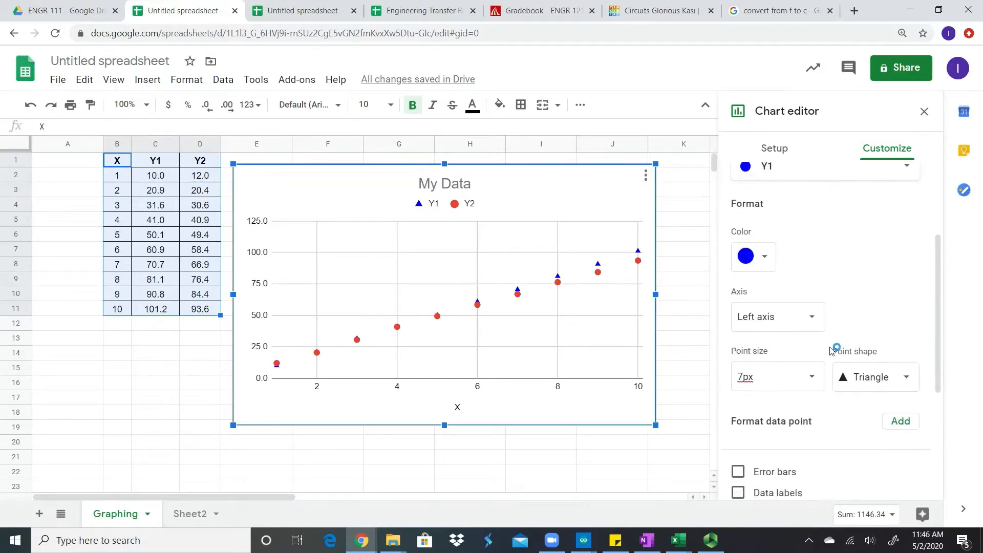
pyautogui.scroll(2, 832, 350)
pyautogui.scroll(1, 825, 338)
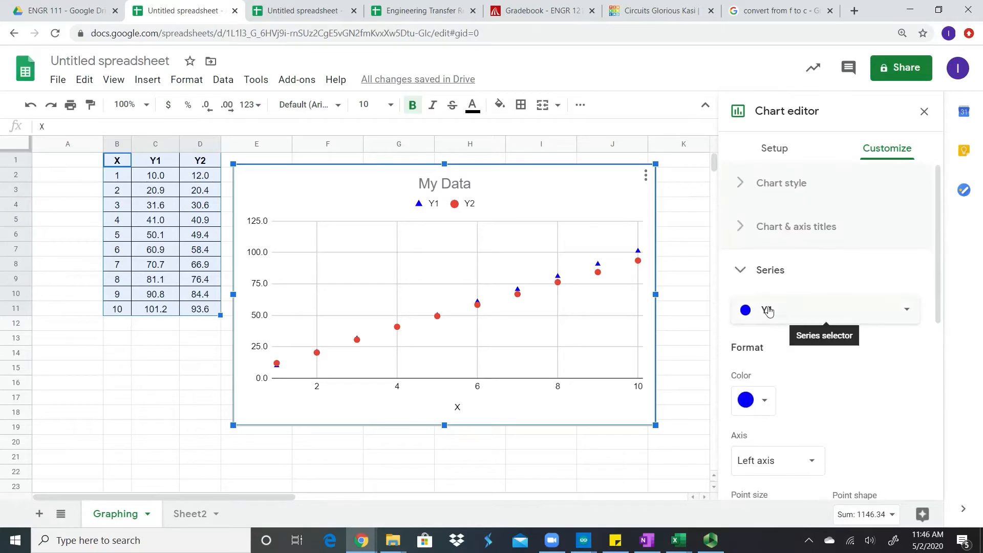
# Add a trendline to the Y1 series.
pyautogui.scroll(-4, 830, 372)
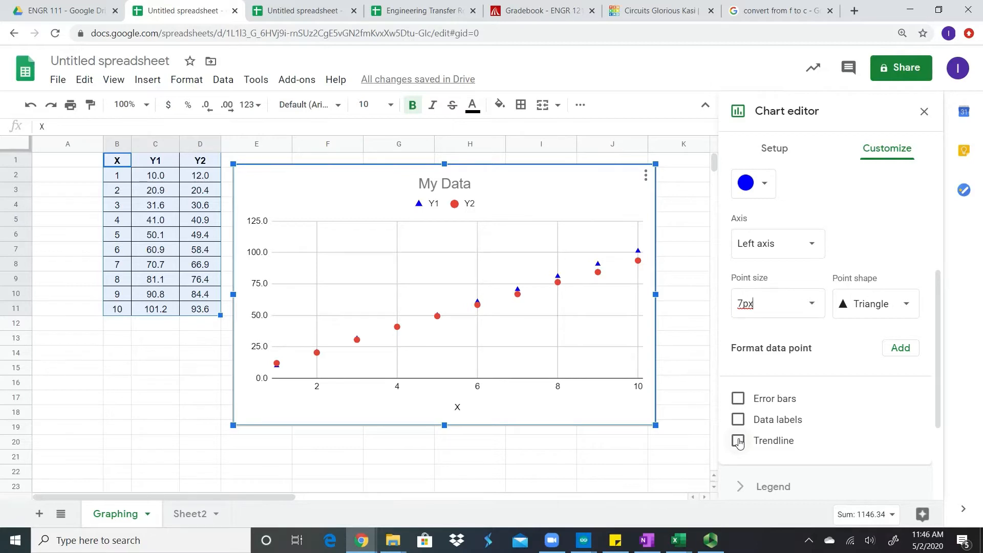
pyautogui.click(739, 441)
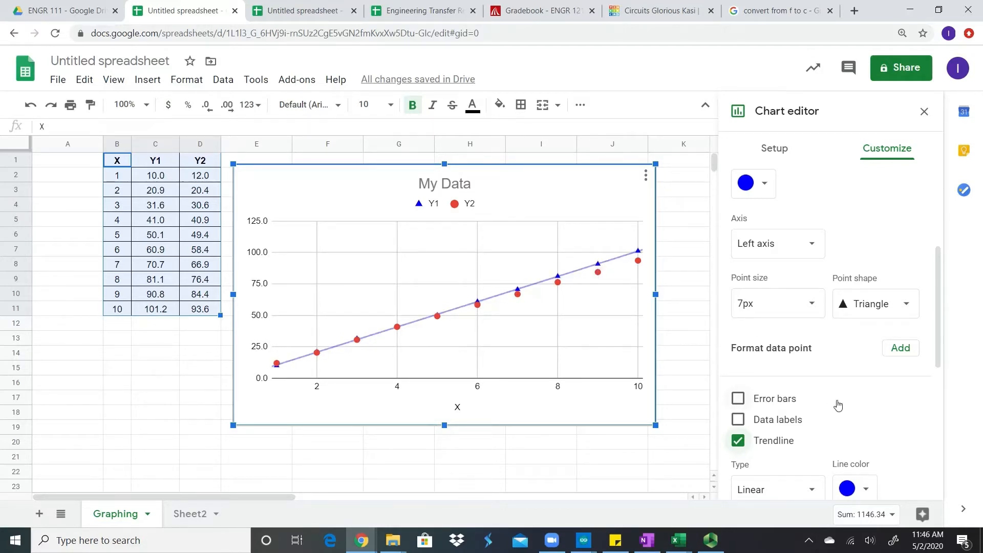
pyautogui.scroll(-3, 838, 406)
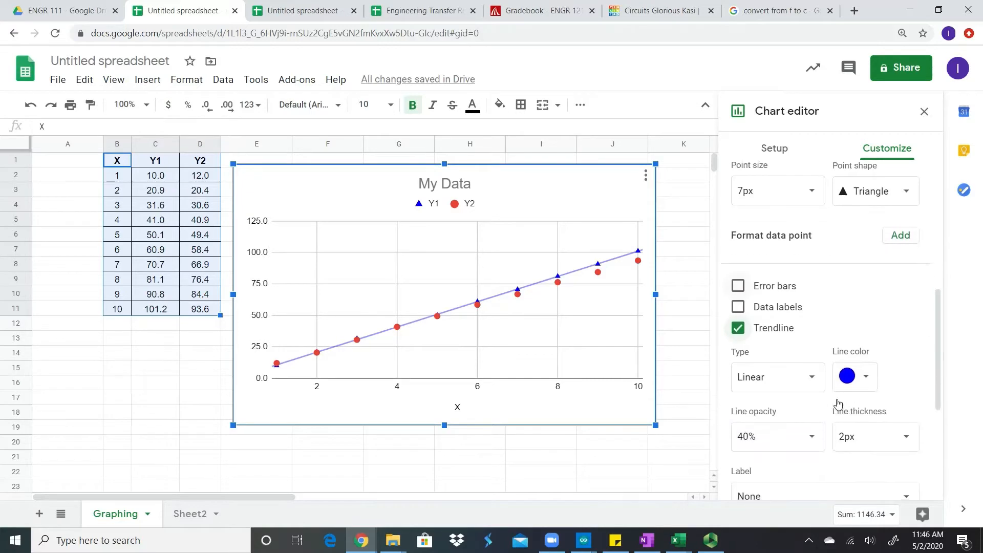
pyautogui.scroll(-2, 837, 406)
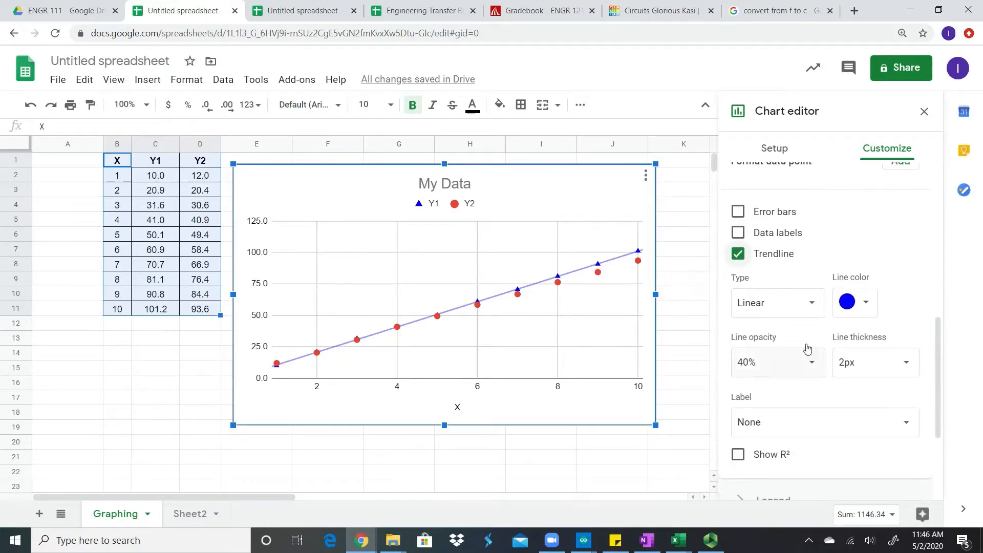
# Try the Polynomial, Logarithmic, Power Series and Exponential types on the Y1 trendline, and return the type to Linear.
pyautogui.click(810, 309)
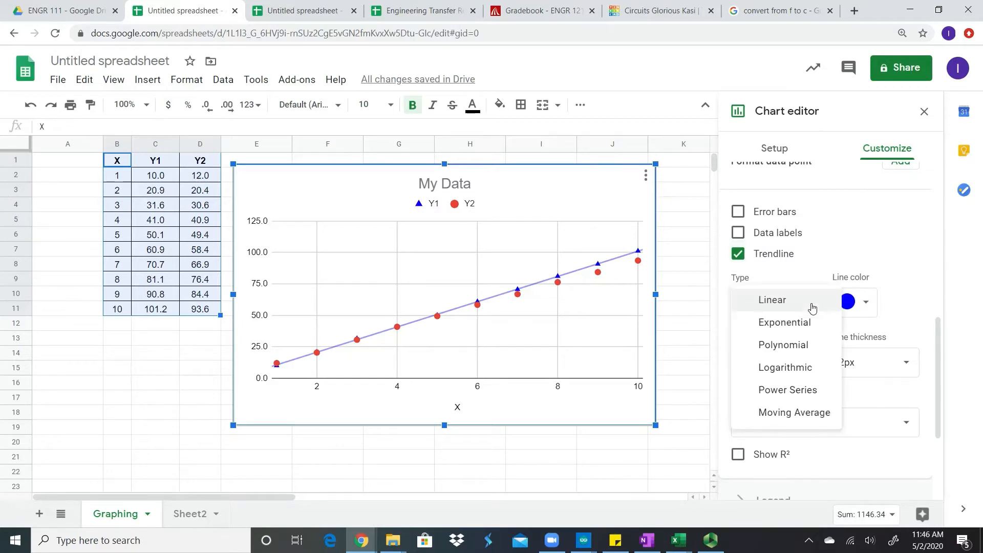
pyautogui.click(802, 345)
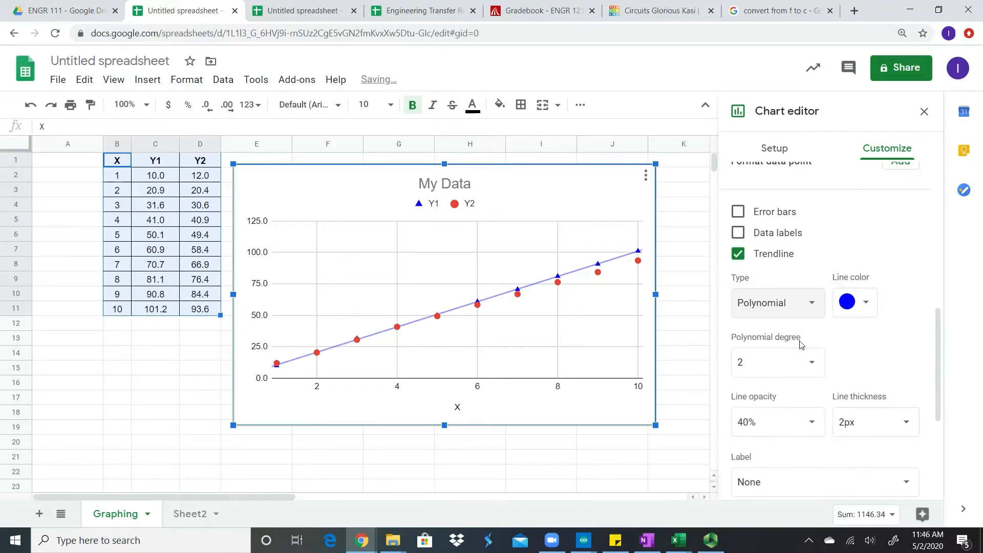
pyautogui.click(812, 308)
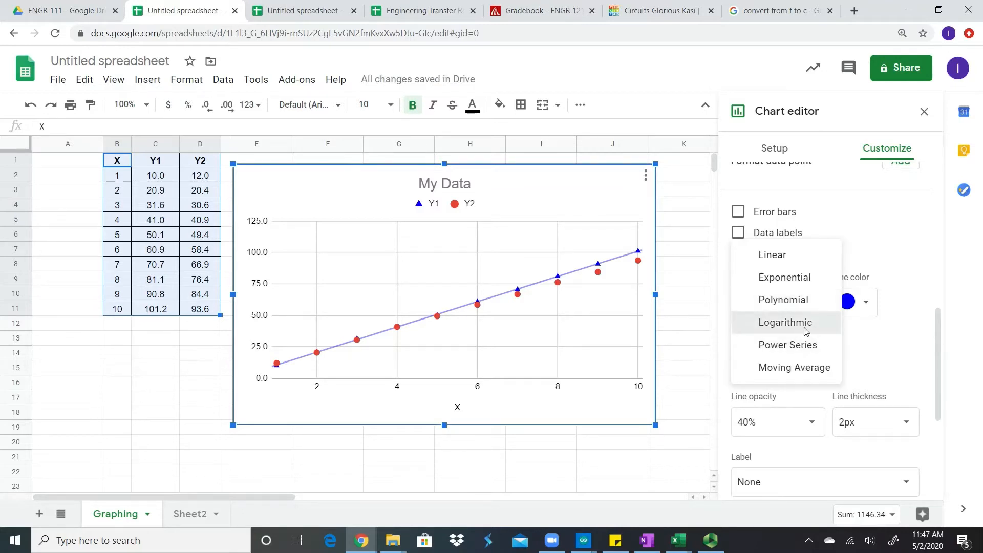
pyautogui.click(806, 324)
pyautogui.click(810, 308)
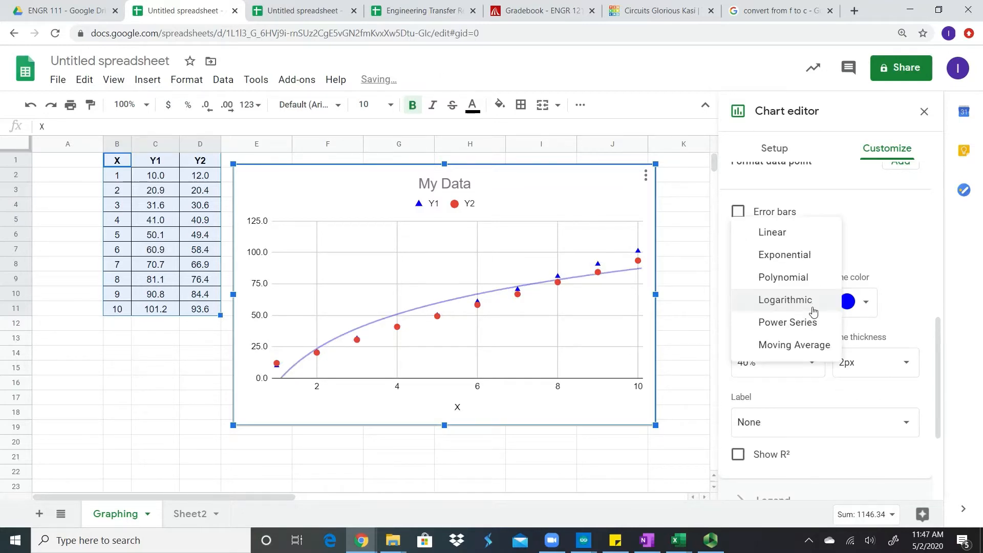
pyautogui.click(808, 328)
pyautogui.click(807, 309)
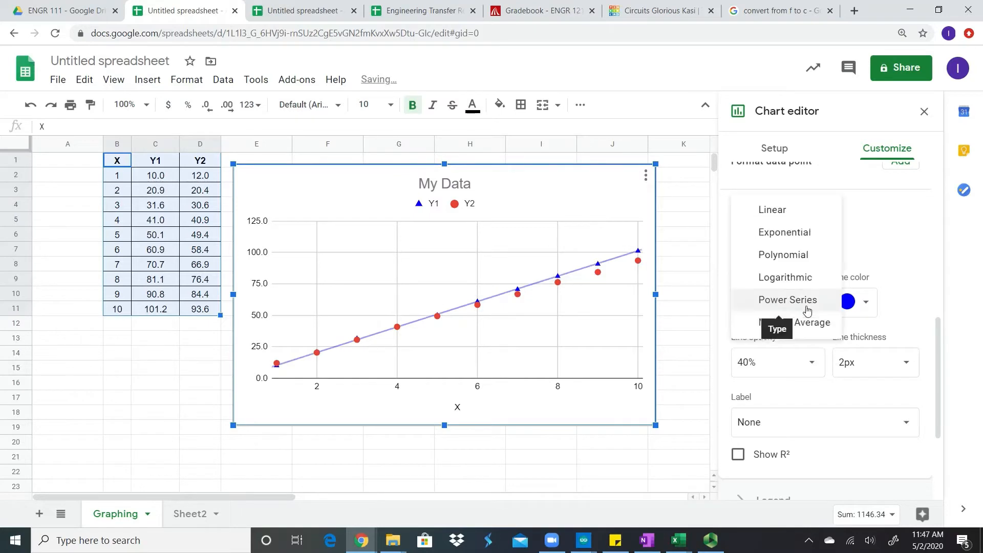
pyautogui.click(802, 241)
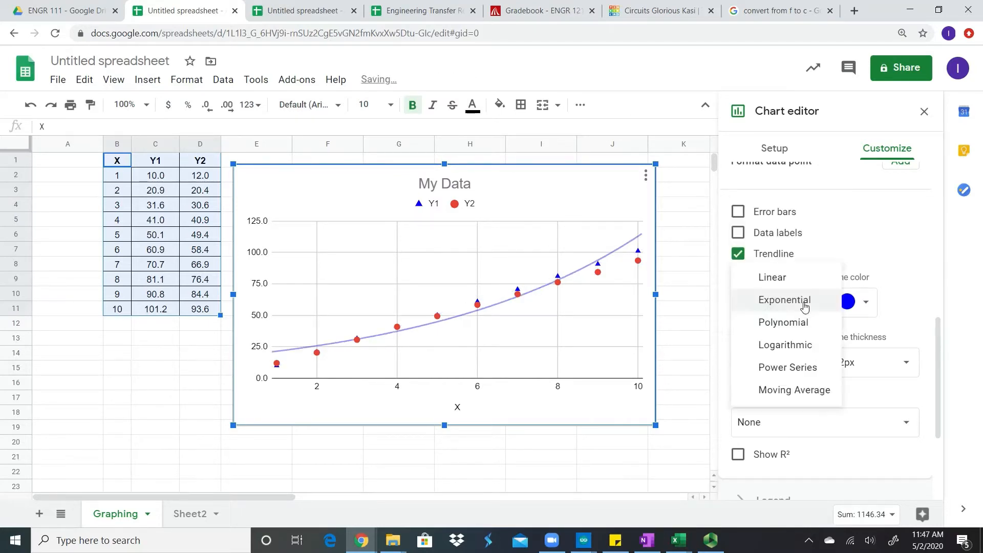
pyautogui.click(803, 306)
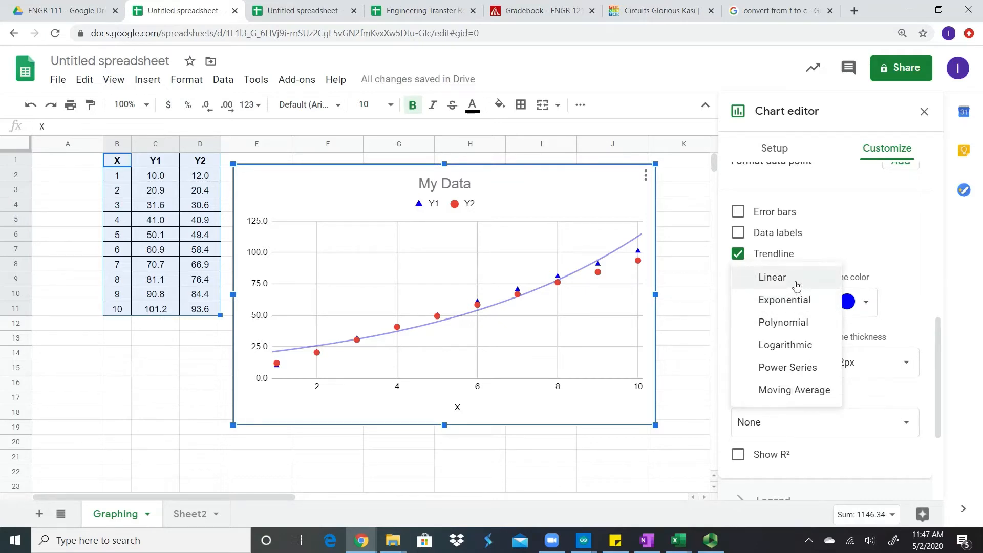
pyautogui.click(796, 287)
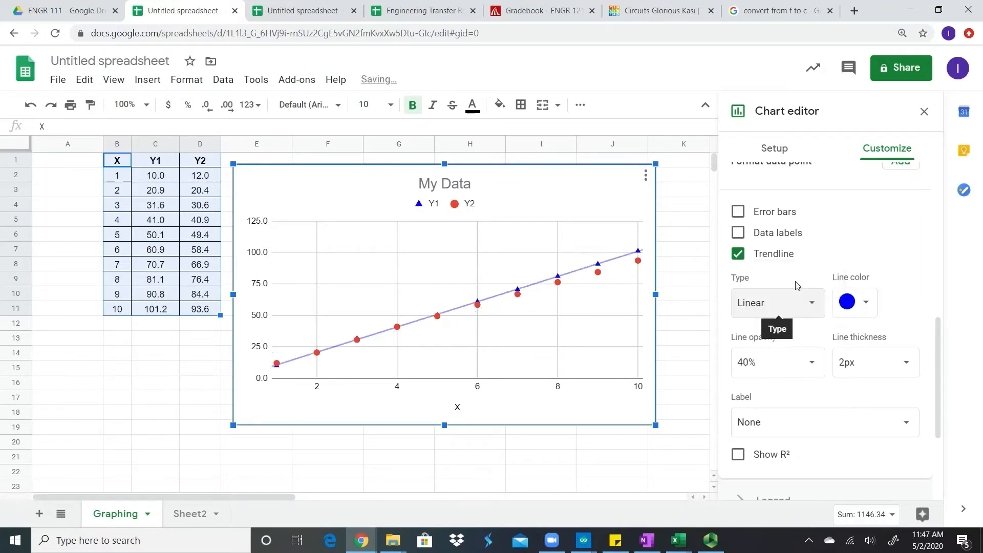
# Label the Y1 trendline with its equation and show its R² value.
pyautogui.click(800, 421)
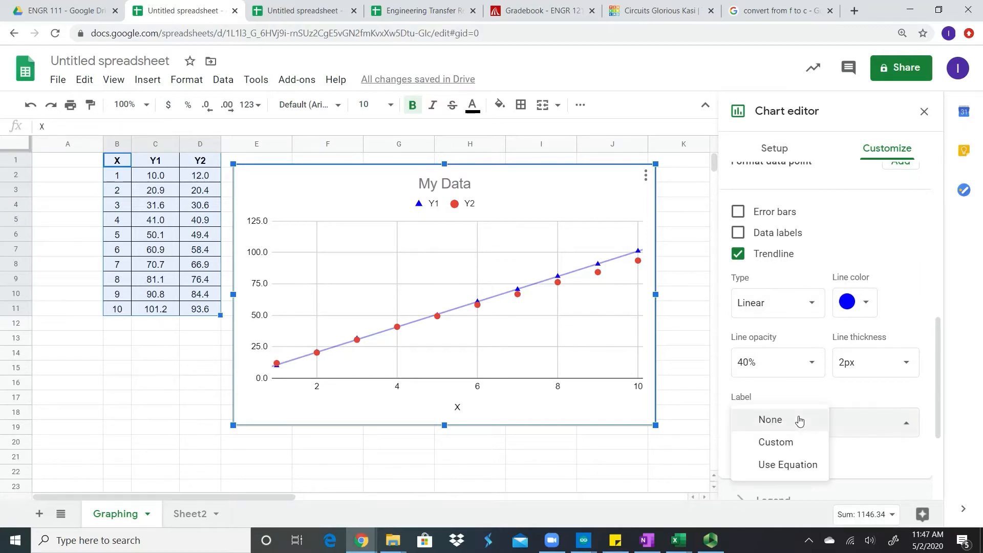
pyautogui.click(792, 465)
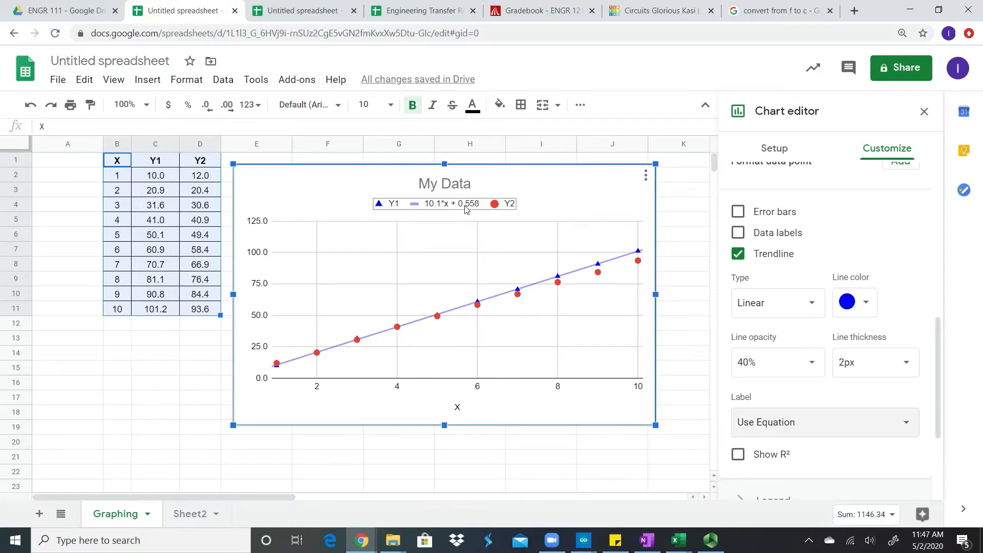
pyautogui.click(738, 455)
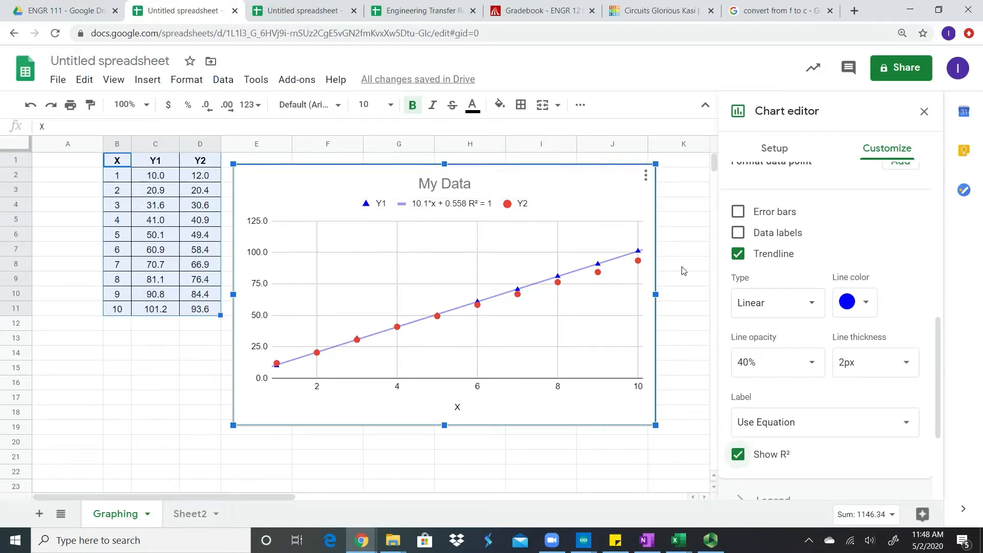
# Switch the series settings to Y2 and add a trendline to that series.
pyautogui.scroll(3, 900, 267)
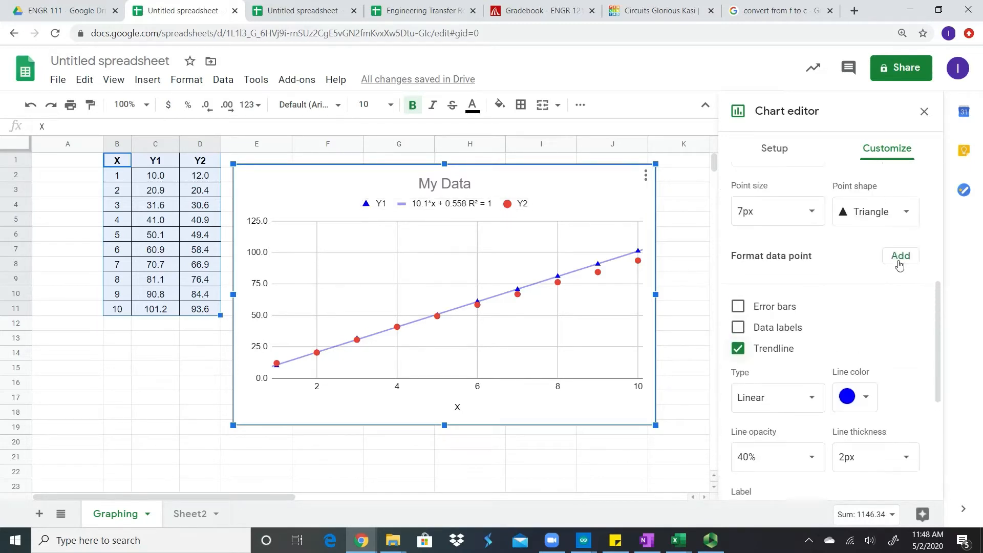
pyautogui.scroll(4, 900, 266)
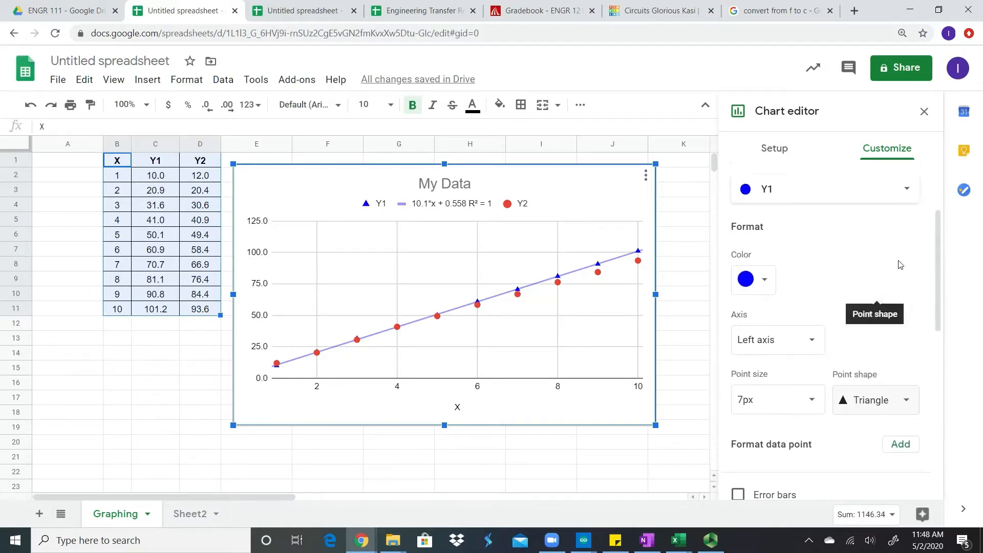
pyautogui.click(904, 227)
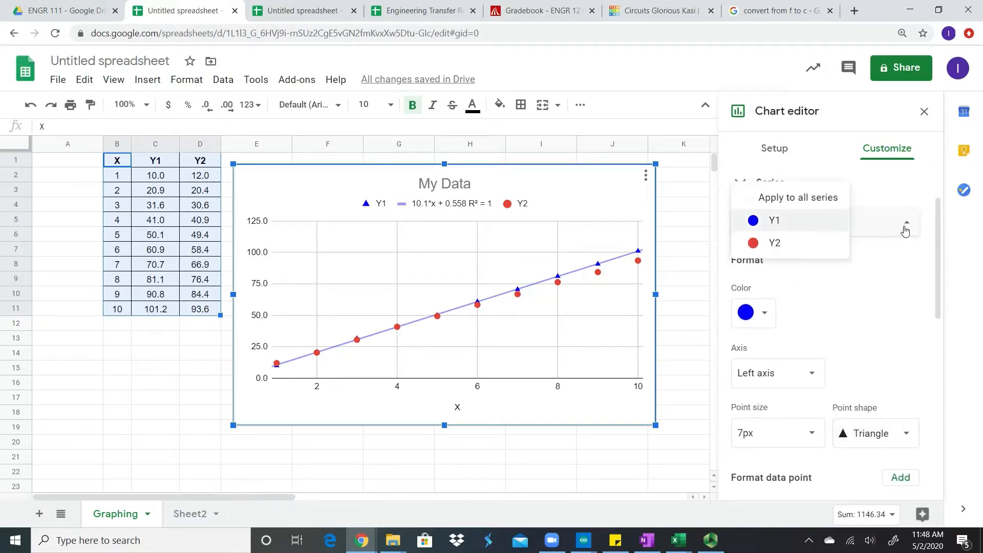
pyautogui.click(818, 255)
pyautogui.scroll(-3, 879, 368)
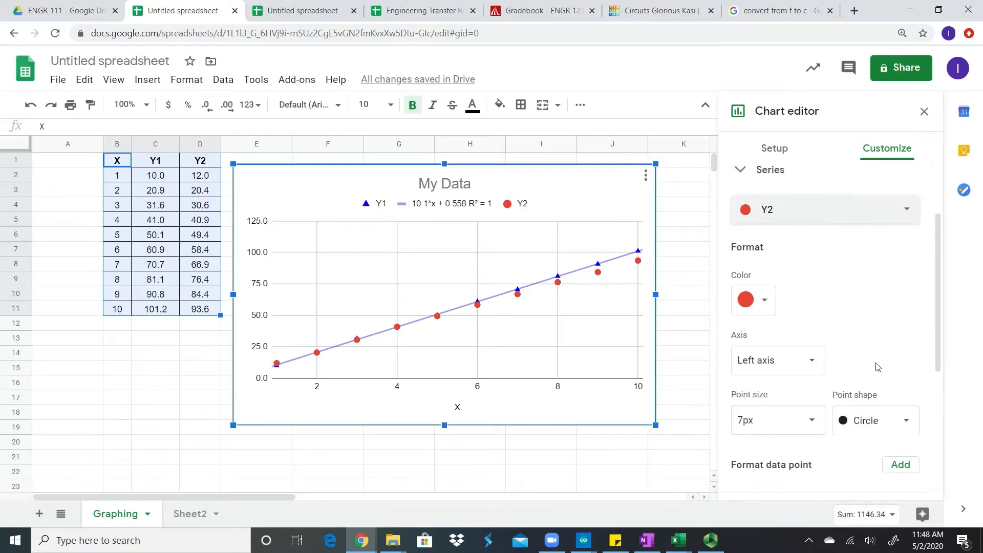
pyautogui.scroll(-2, 878, 368)
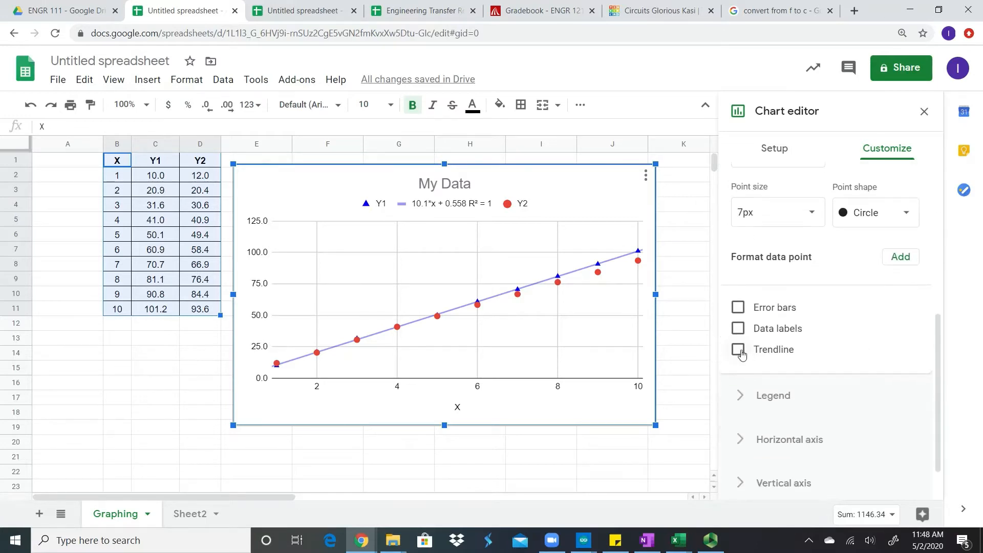
pyautogui.click(738, 349)
# Label the Y2 trendline with its equation and show its R² value.
pyautogui.scroll(-4, 912, 369)
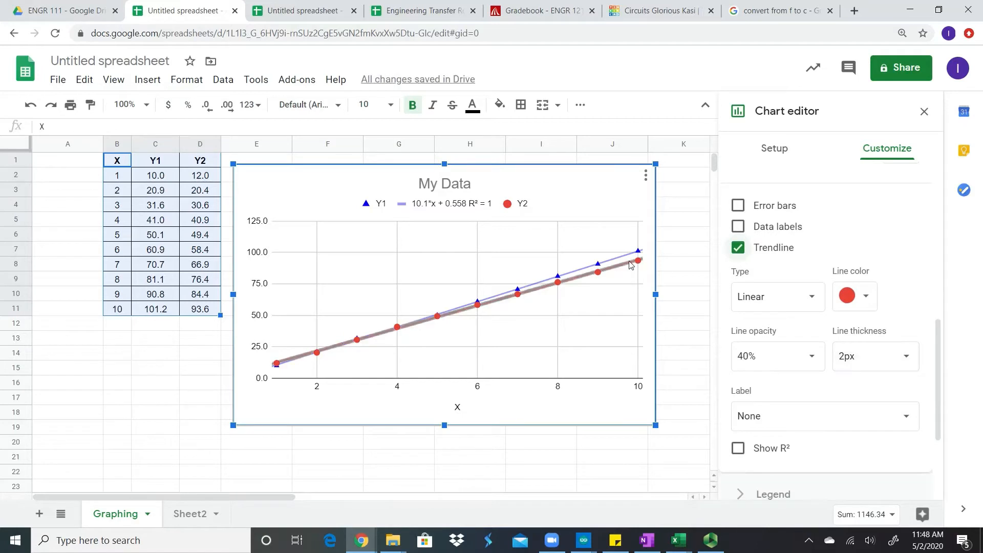
pyautogui.click(778, 426)
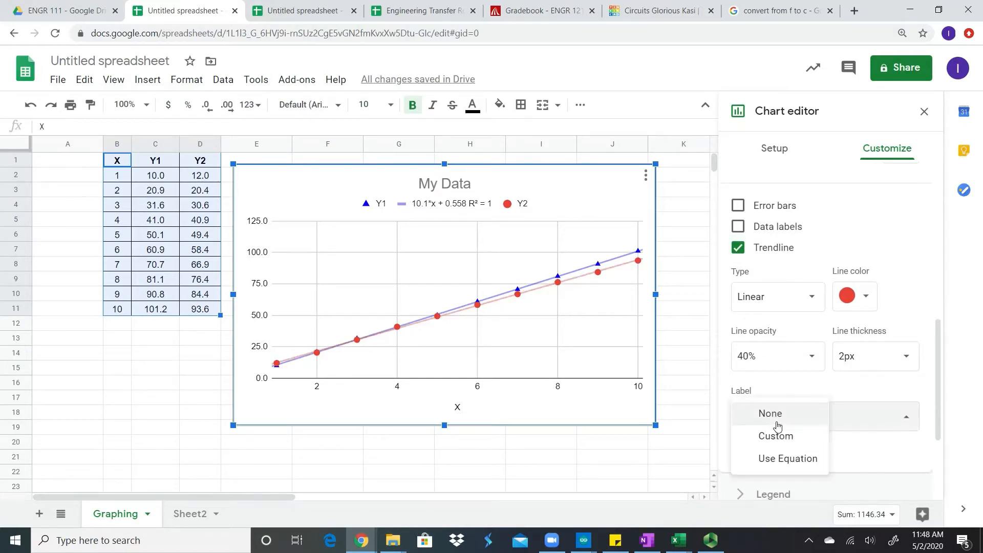
pyautogui.click(778, 458)
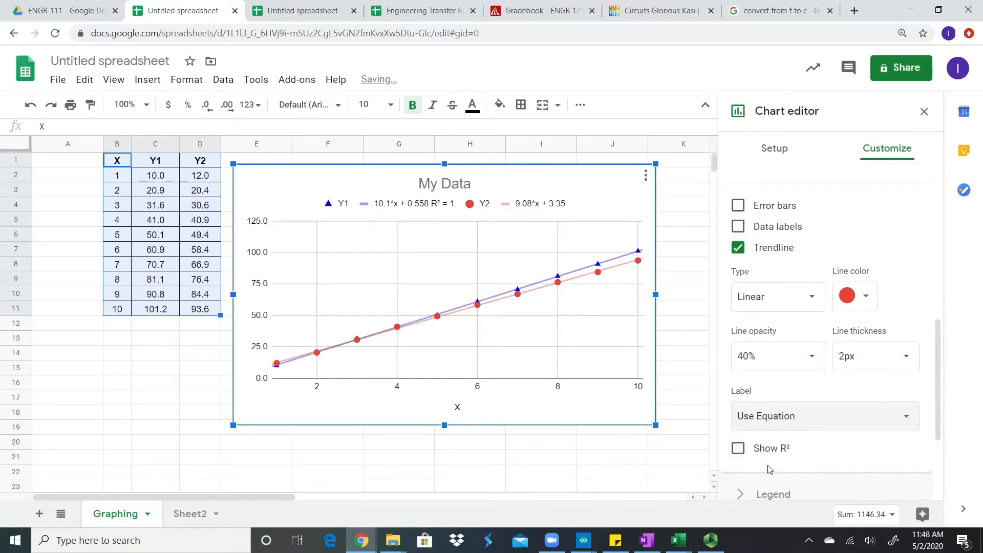
pyautogui.click(739, 449)
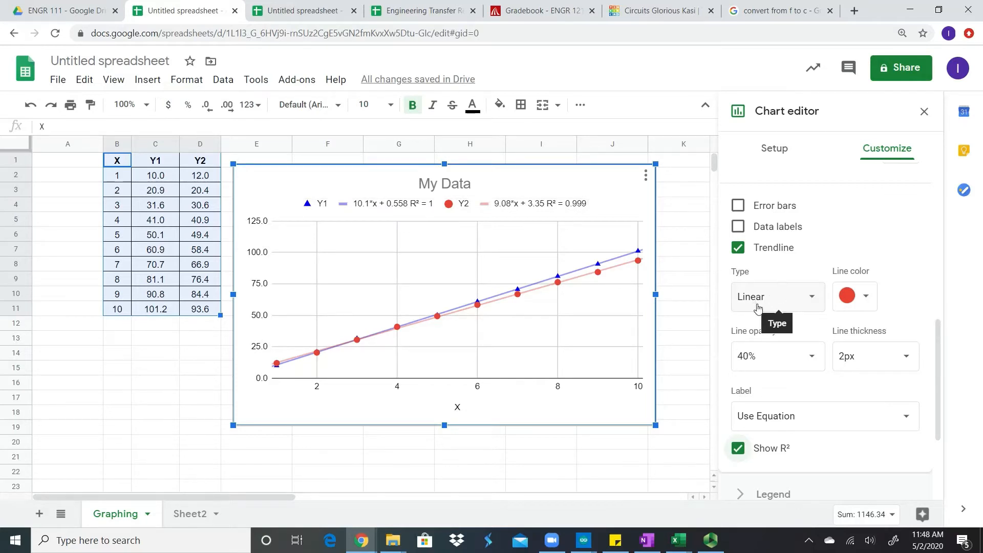
# Try the Exponential type on the Y2 trendline, and return the type to Linear.
pyautogui.click(805, 299)
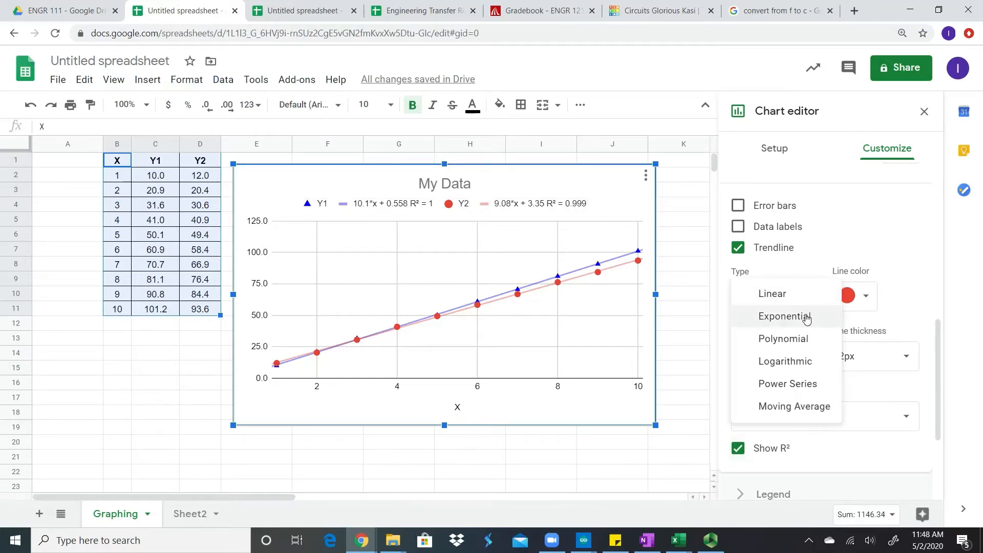
pyautogui.click(807, 318)
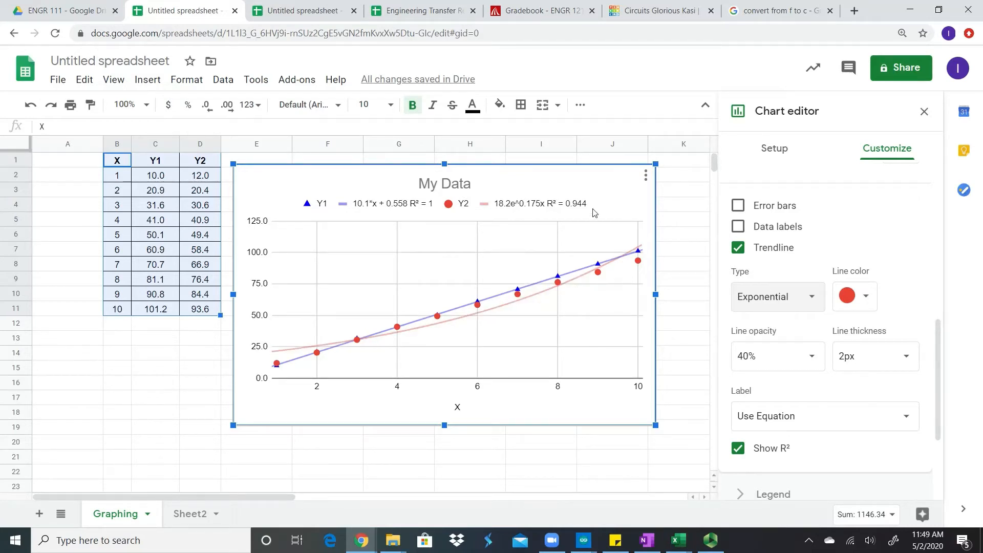
pyautogui.click(771, 295)
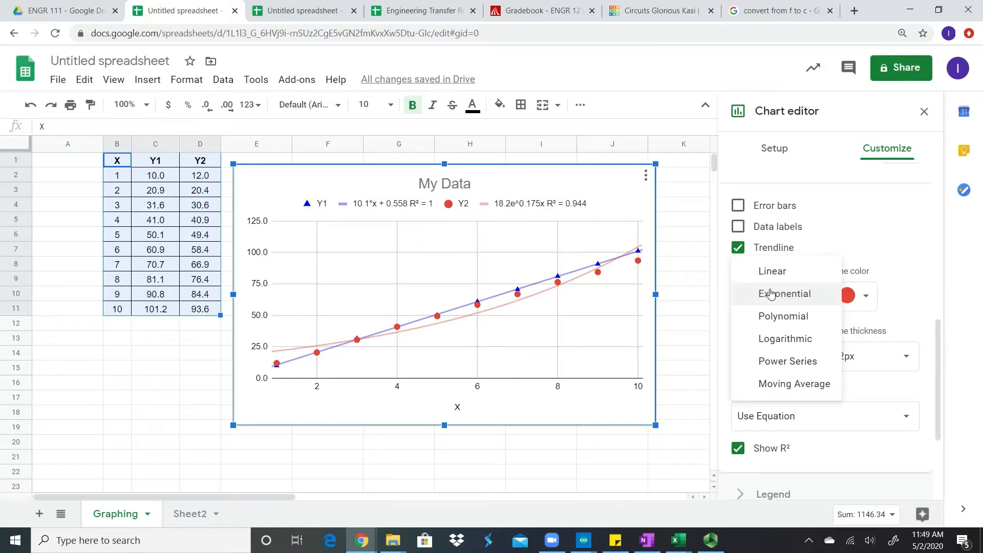
pyautogui.click(773, 279)
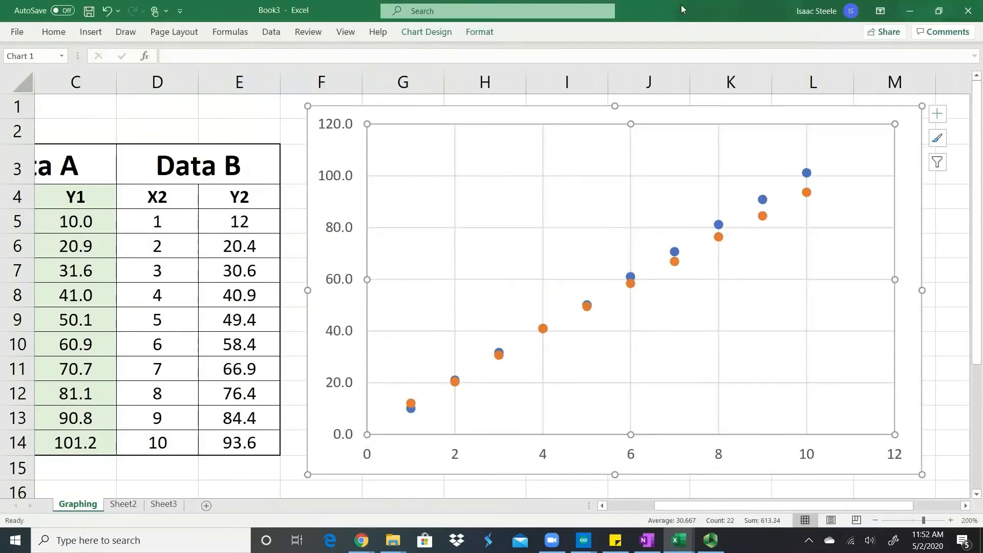
# In the Excel workbook, set the worksheet zoom to 100% and move the scatter chart down to start around row 14.
pyautogui.click(343, 33)
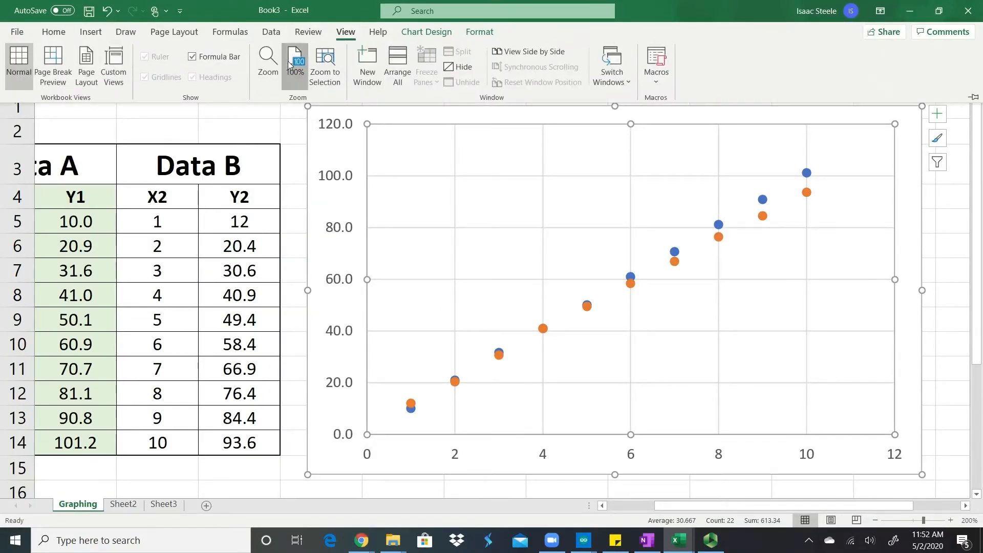
pyautogui.click(289, 64)
pyautogui.scroll(-2, 404, 342)
pyautogui.scroll(2, 404, 342)
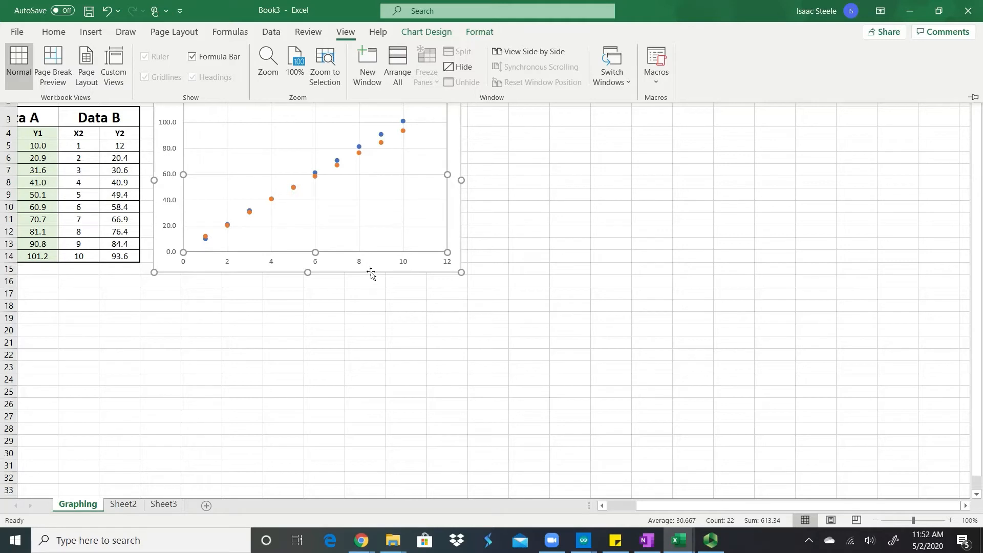
pyautogui.moveTo(372, 277); pyautogui.dragTo(343, 446)
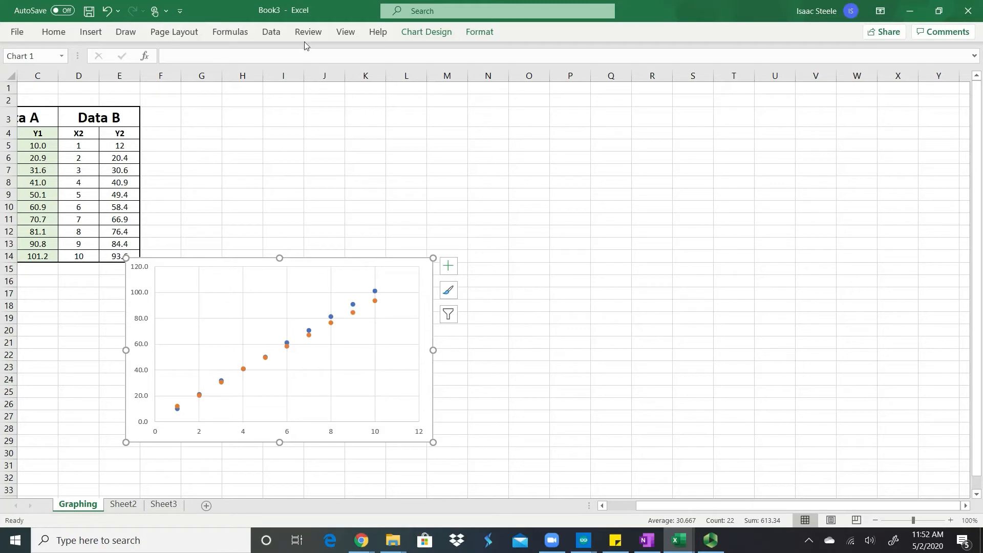
# Set a custom worksheet zoom of 150% and move the scatter chart up and left to start around row 11.
pyautogui.click(342, 34)
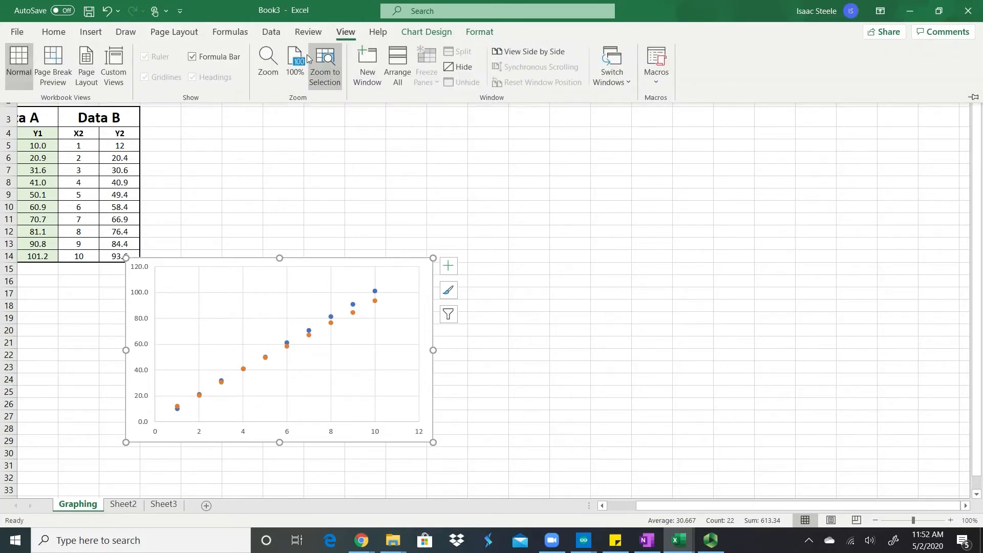
pyautogui.click(274, 63)
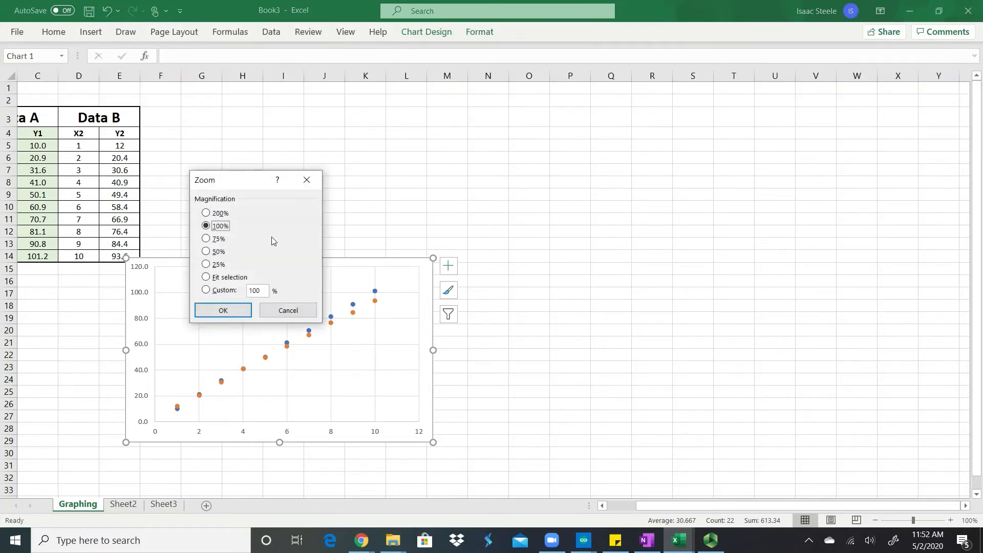
pyautogui.doubleClick(260, 289)
pyautogui.write('150')
pyautogui.click(243, 313)
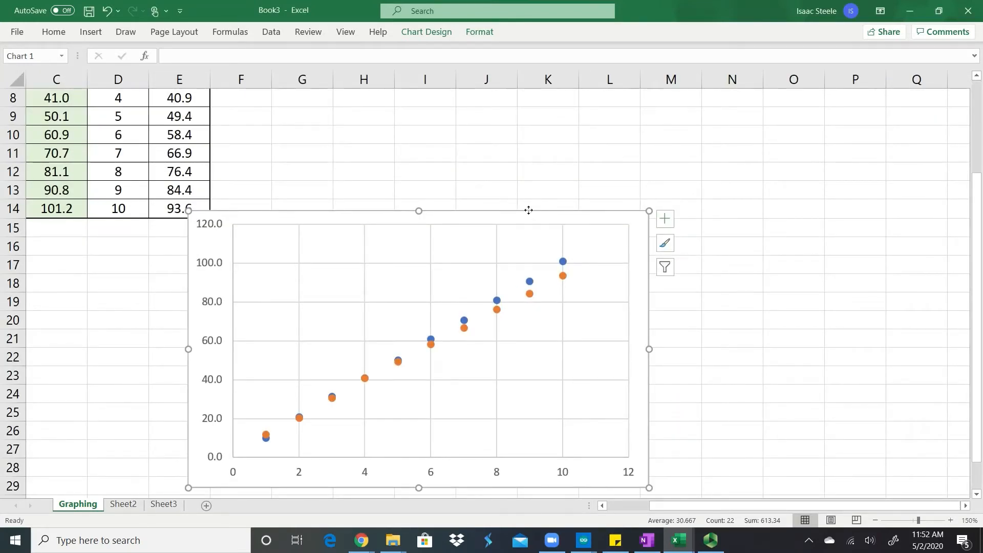
pyautogui.moveTo(527, 209); pyautogui.dragTo(416, 153)
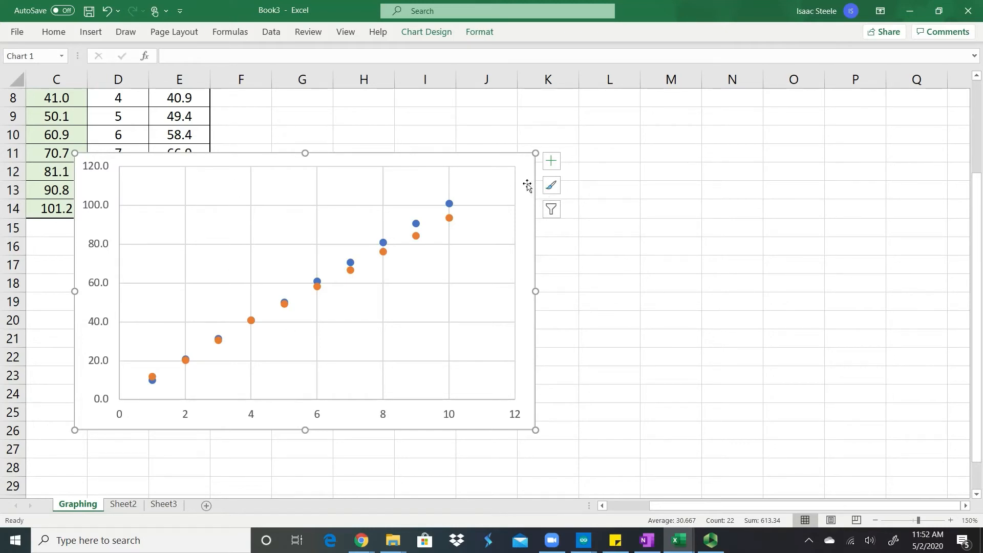
# Examine the chart styles, colour palettes and quick layouts available for the scatter chart.
pyautogui.click(419, 33)
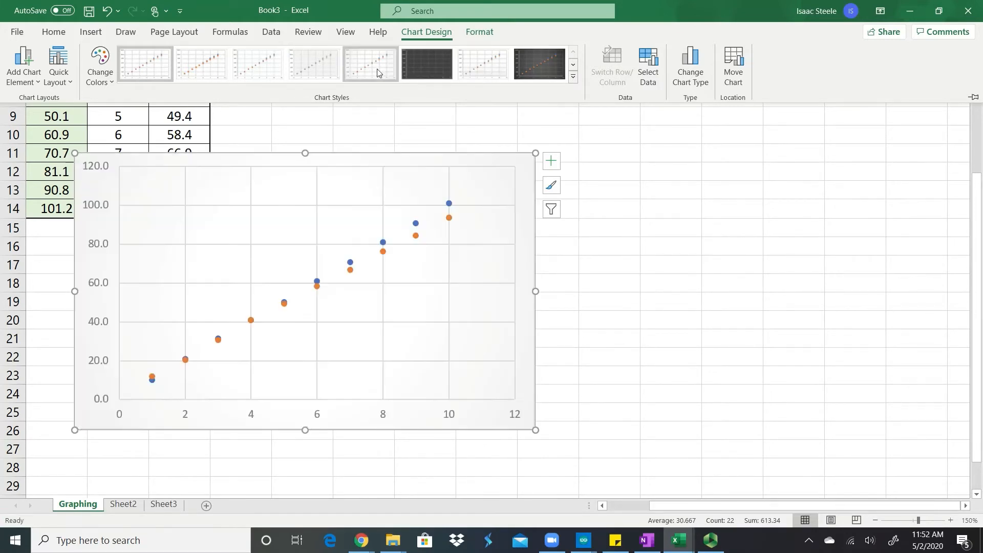
pyautogui.click(102, 74)
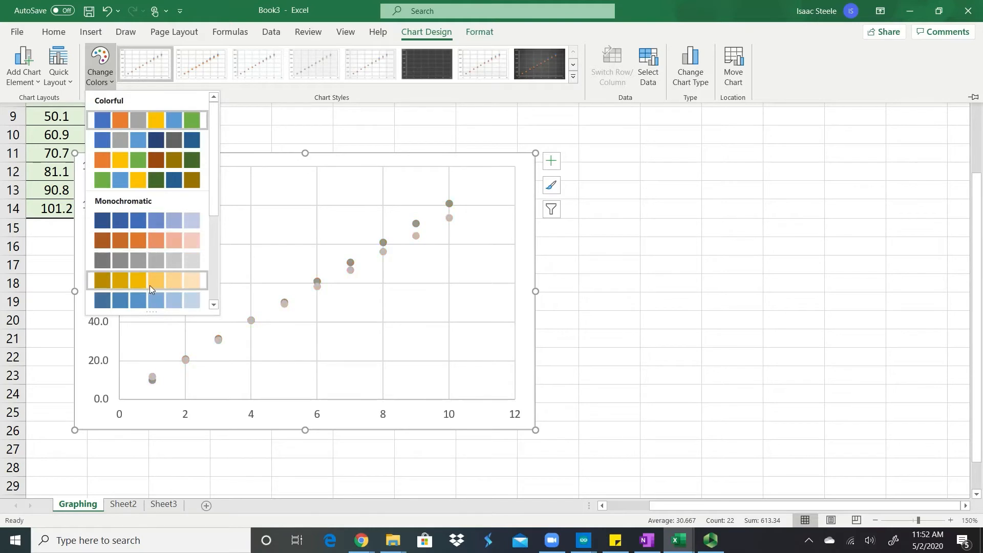
pyautogui.click(104, 67)
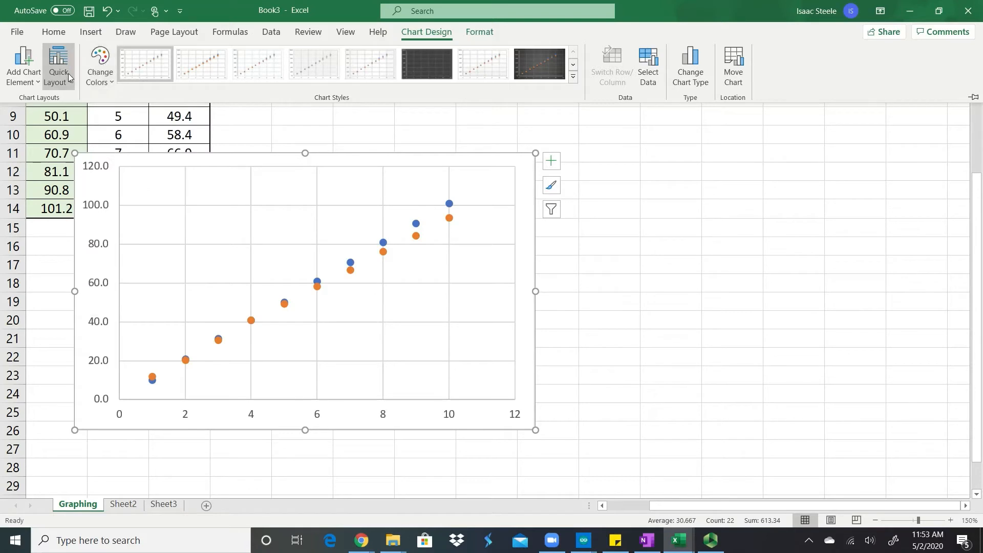
pyautogui.click(68, 73)
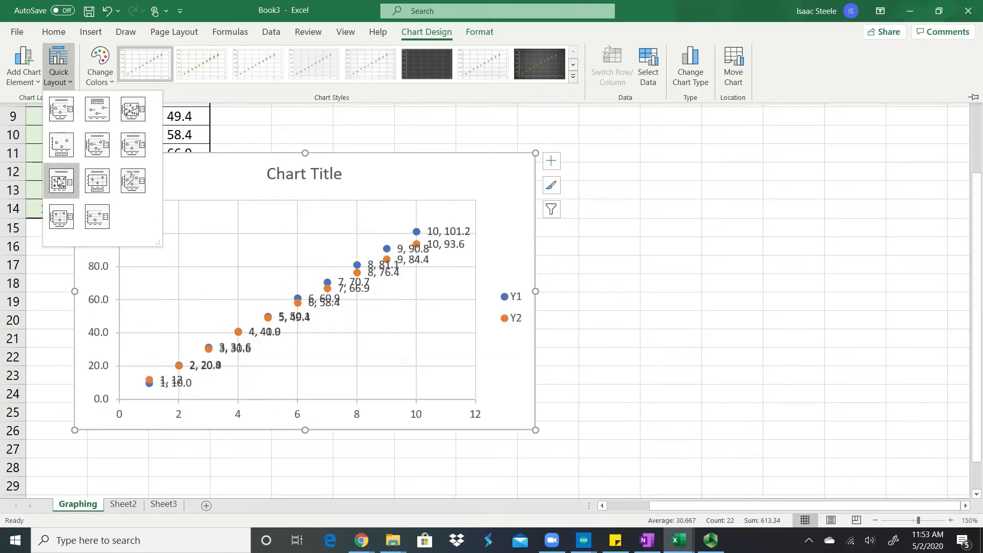
pyautogui.click(54, 82)
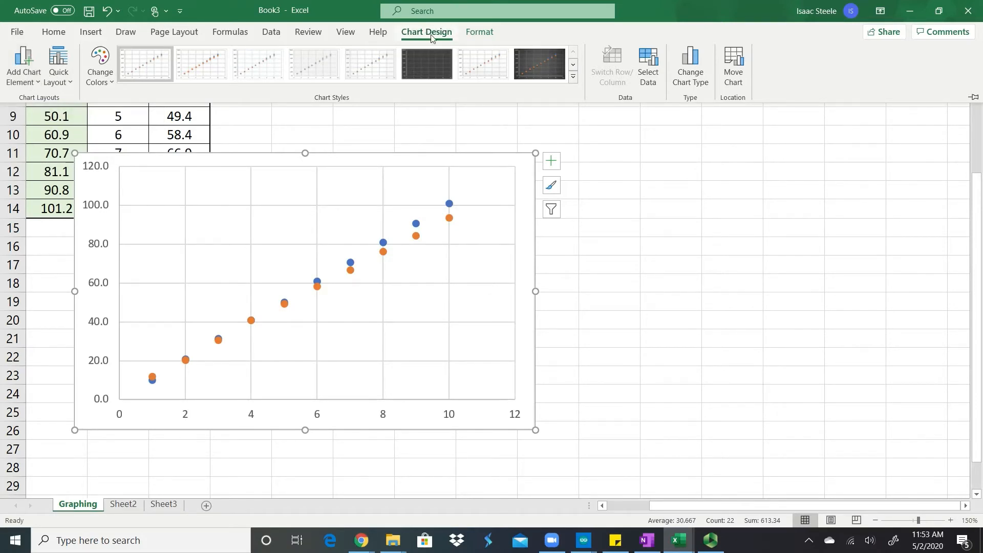
# Examine the chart elements that can be added to the scatter chart, including axes, titles, gridlines, legend and trendline options.
pyautogui.click(662, 143)
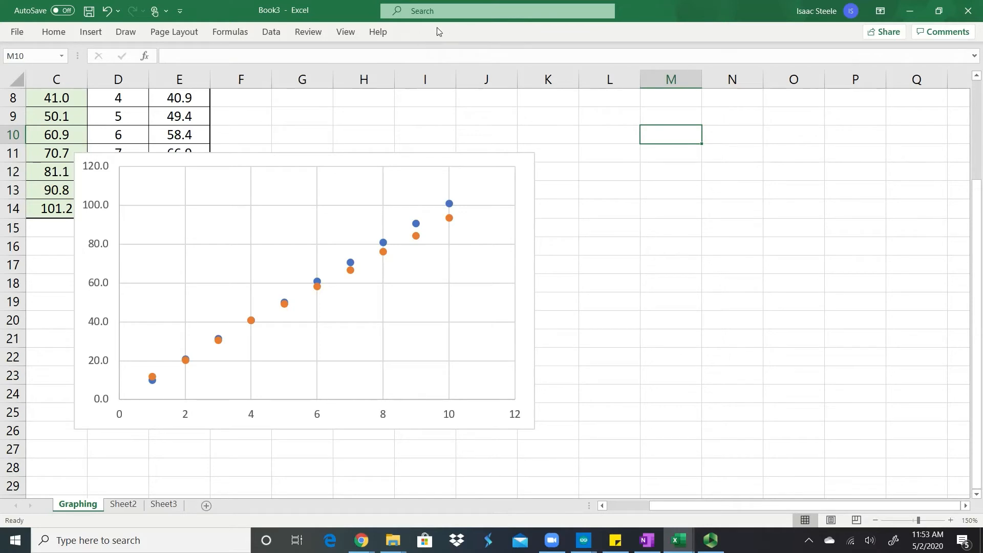
pyautogui.click(518, 175)
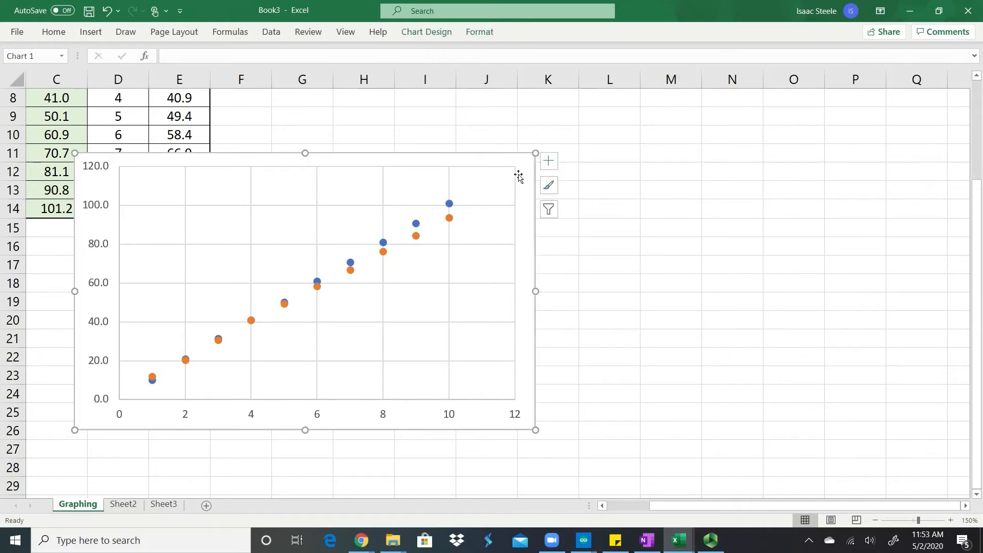
pyautogui.click(427, 32)
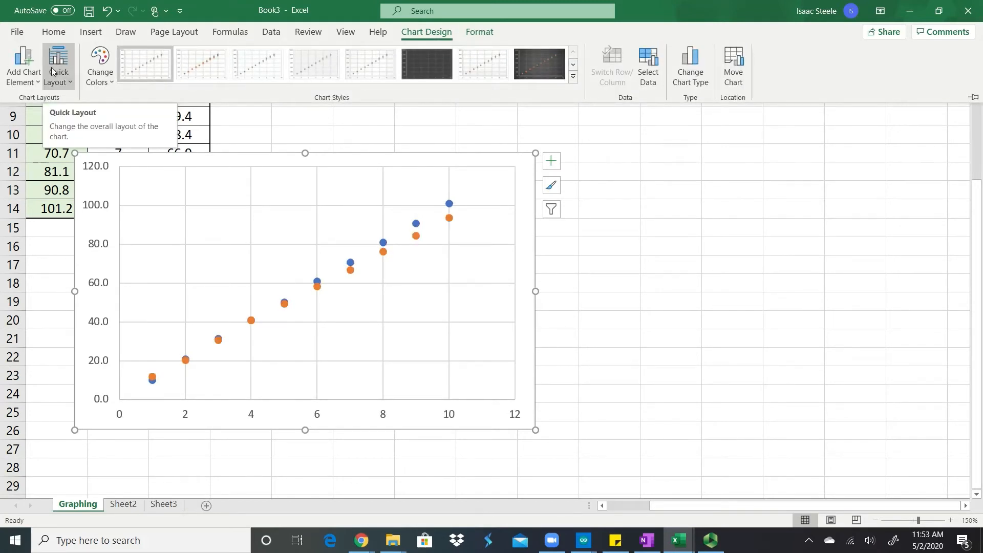
pyautogui.click(32, 85)
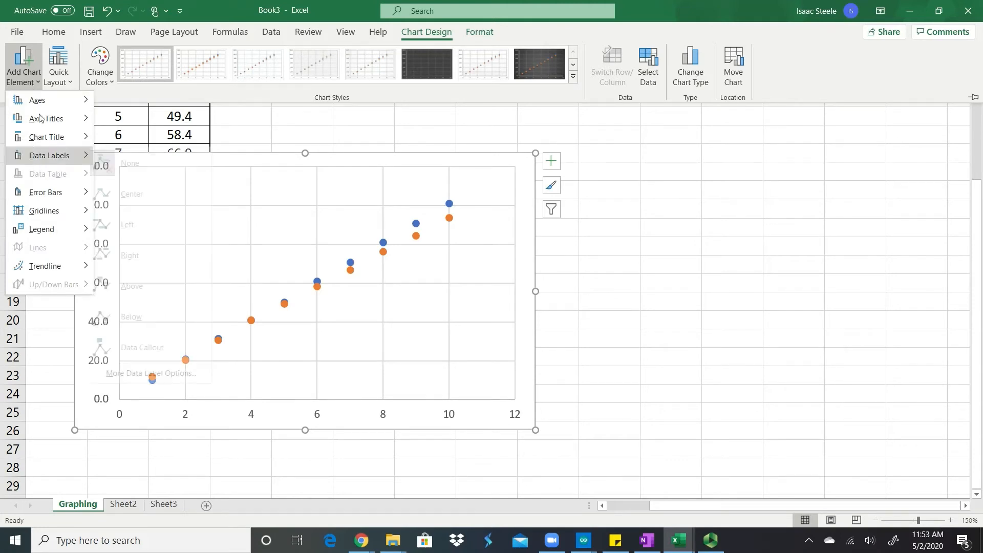
pyautogui.moveTo(49, 106)
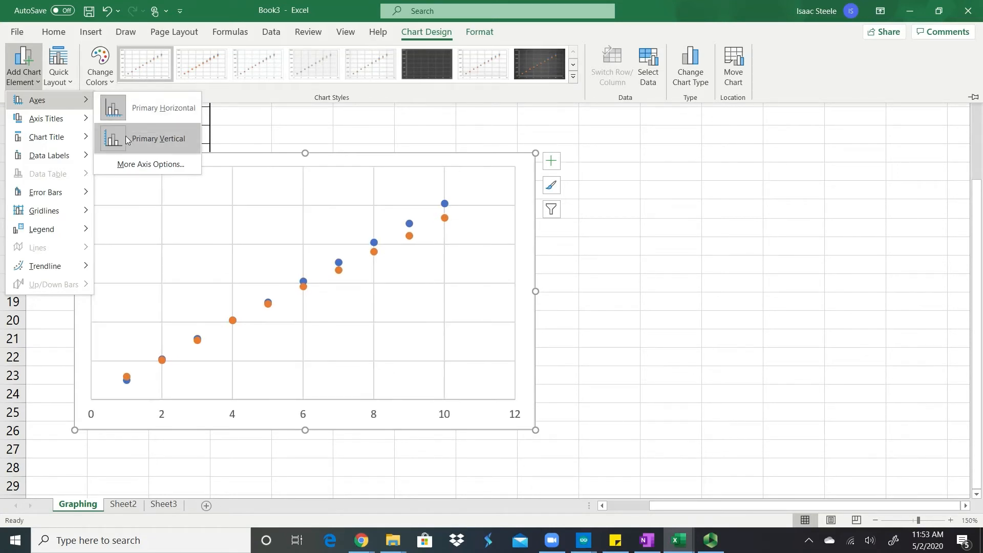
pyautogui.moveTo(66, 128)
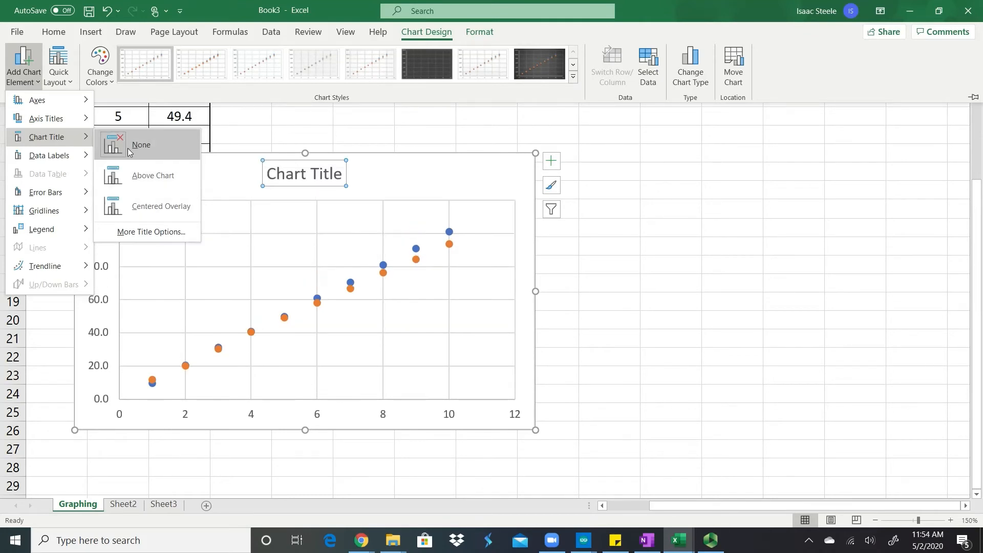
pyautogui.moveTo(59, 211)
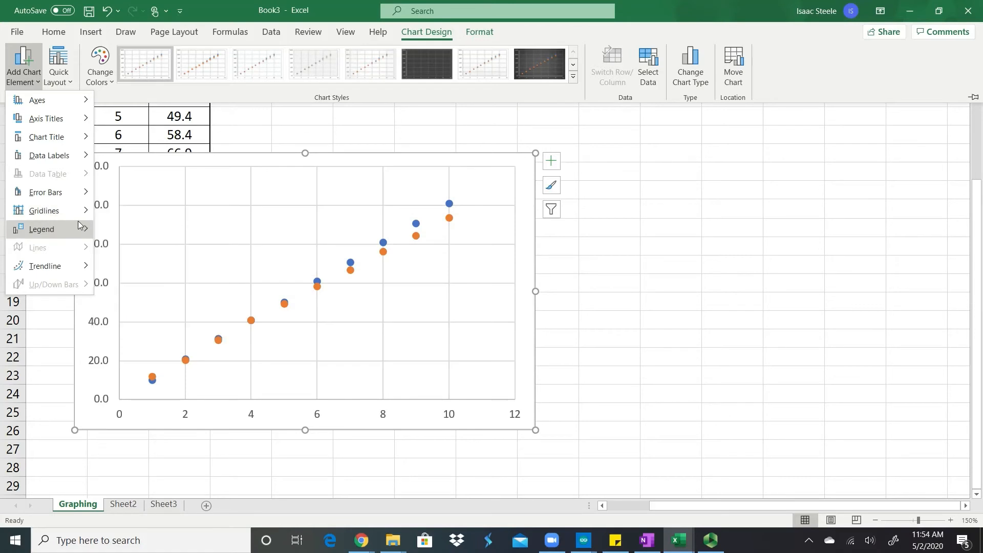
pyautogui.moveTo(77, 228)
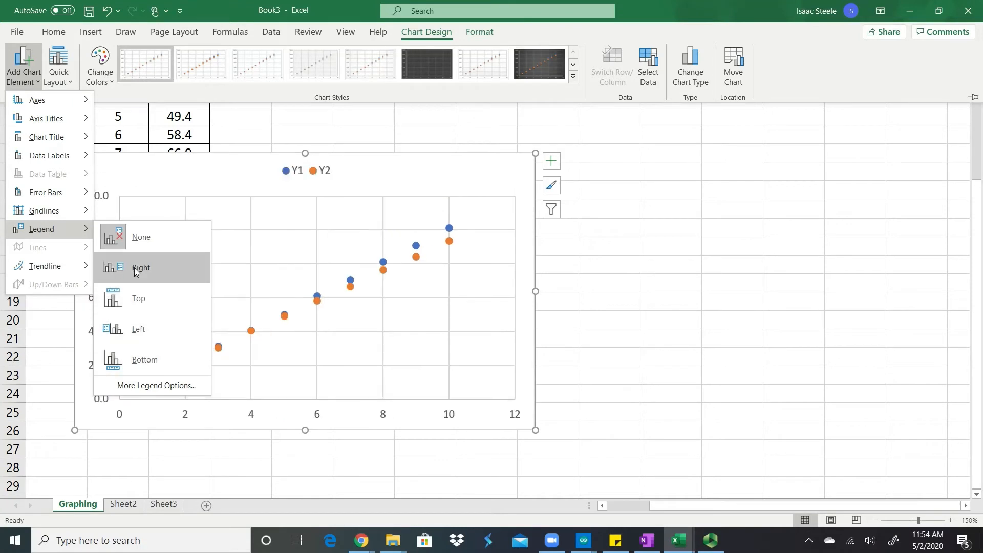
pyautogui.moveTo(68, 266)
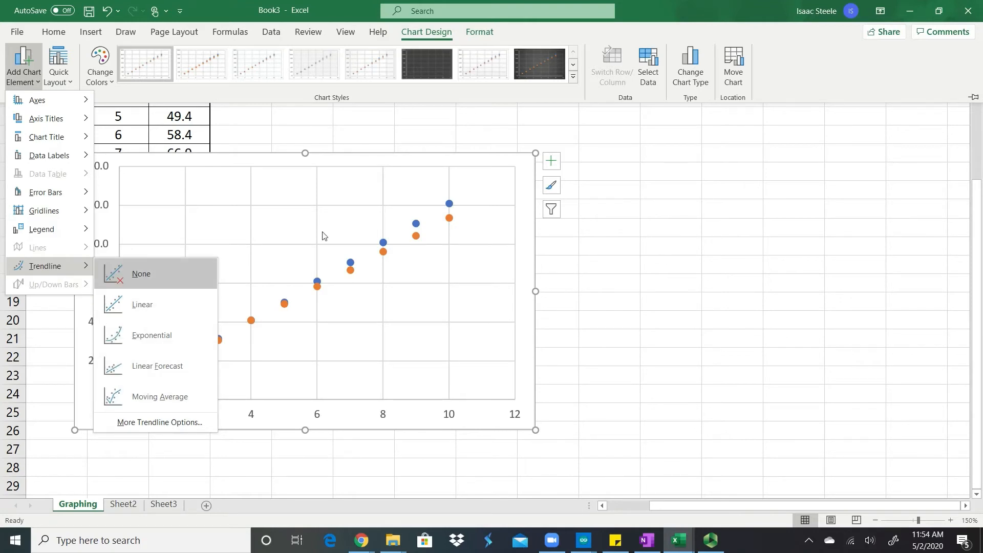
pyautogui.click(644, 198)
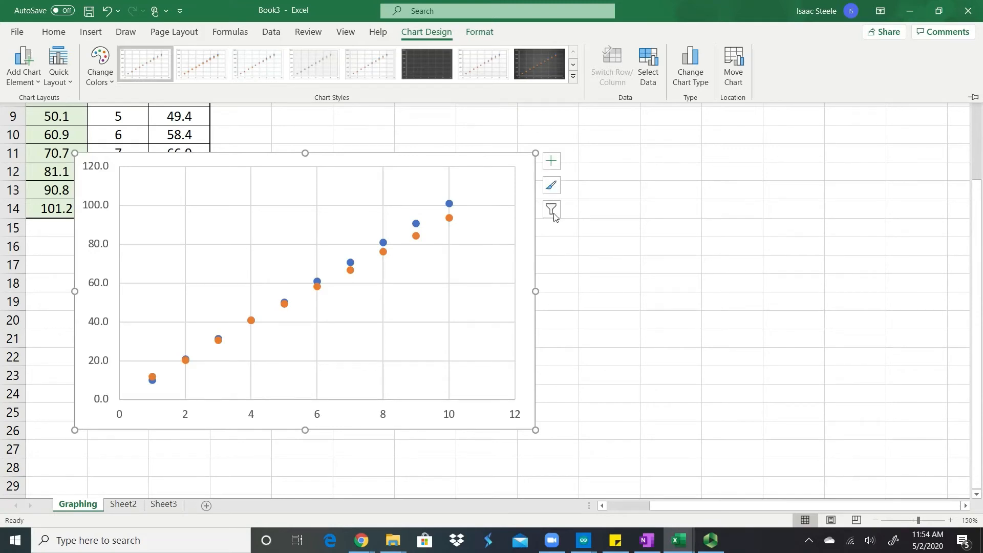
pyautogui.click(551, 167)
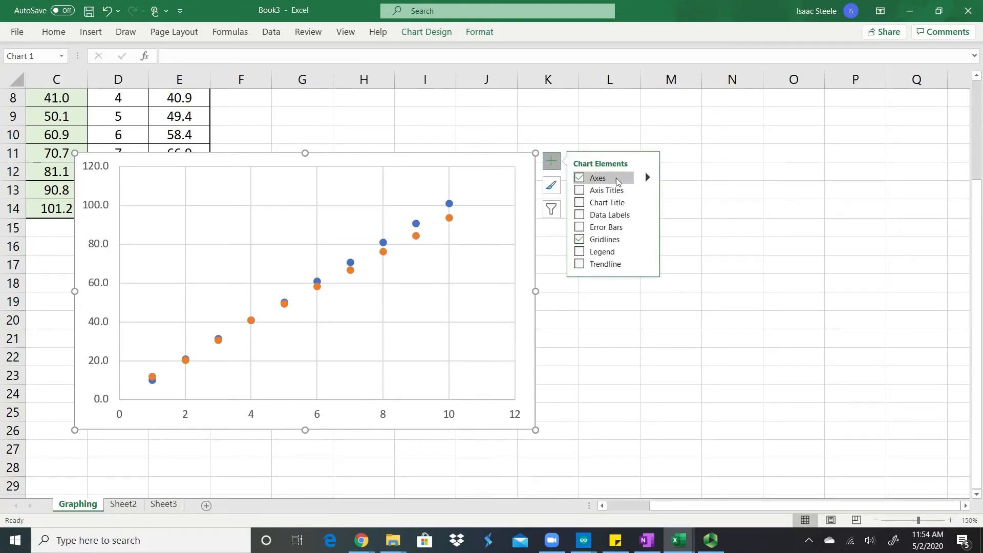
pyautogui.moveTo(649, 180)
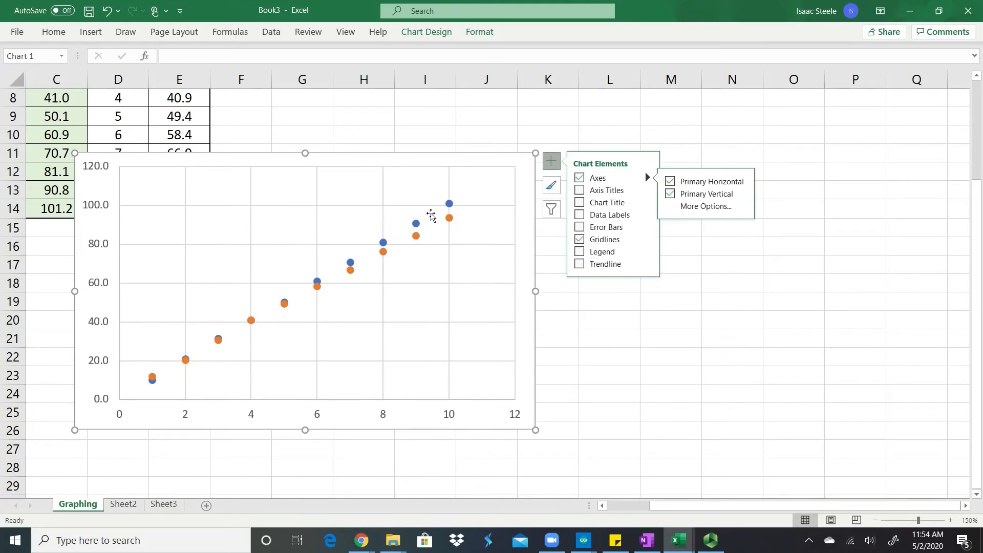
# Add a linear trendline to the Y1 series of the scatter chart.
pyautogui.click(419, 191)
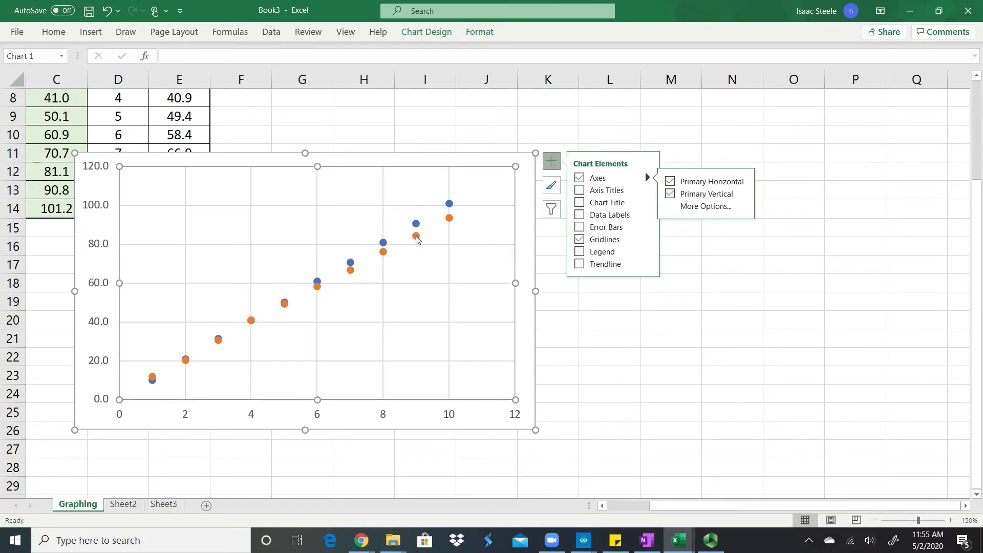
pyautogui.moveTo(417, 239)
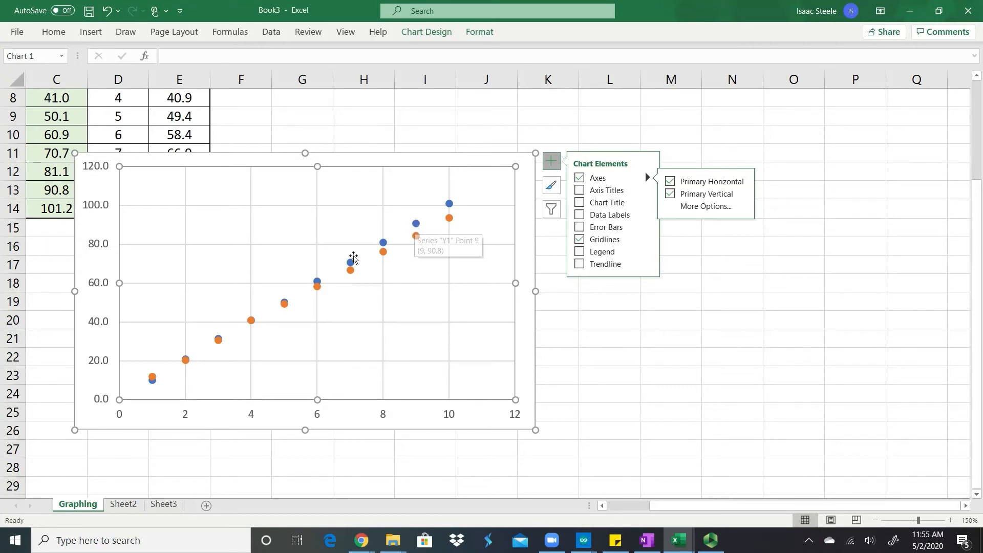
pyautogui.rightClick(416, 224)
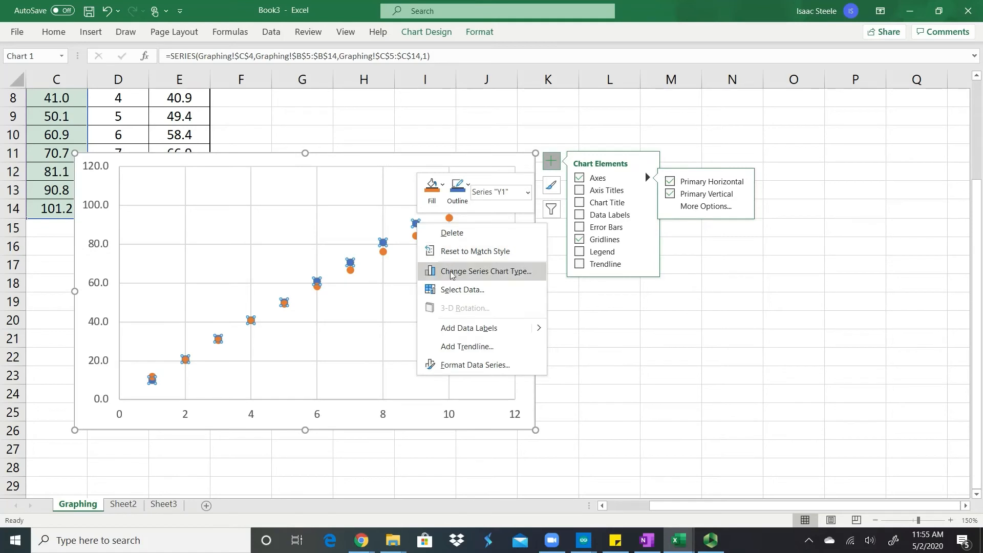
pyautogui.click(467, 346)
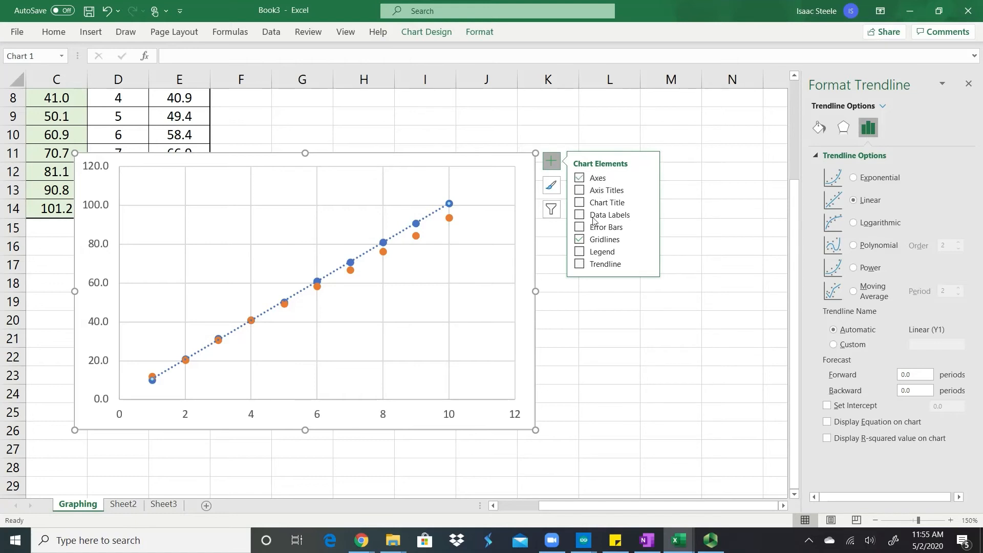
pyautogui.click(551, 162)
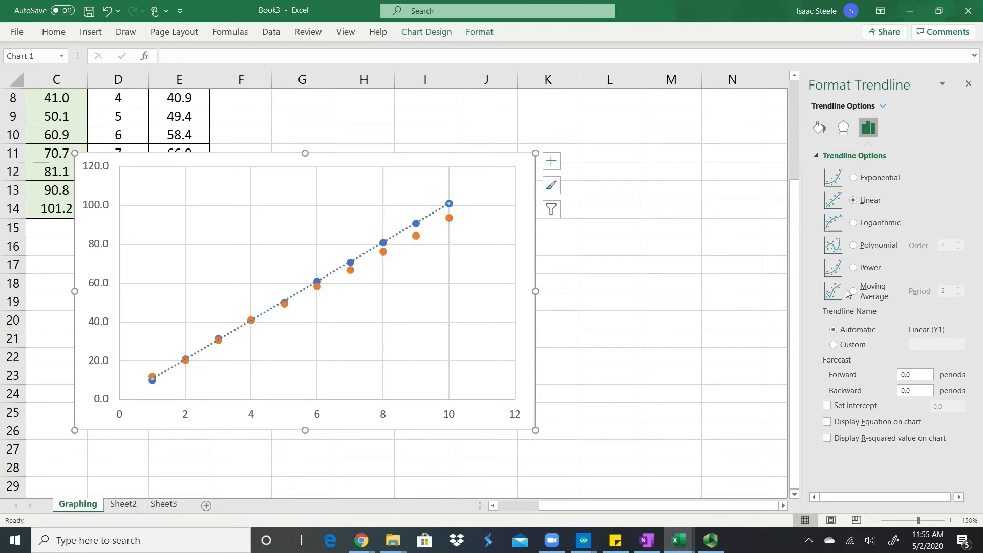
# Display the Y1 trendline's equation and R-squared value on the chart, and move their label left, clear of the line.
pyautogui.click(828, 423)
pyautogui.click(828, 439)
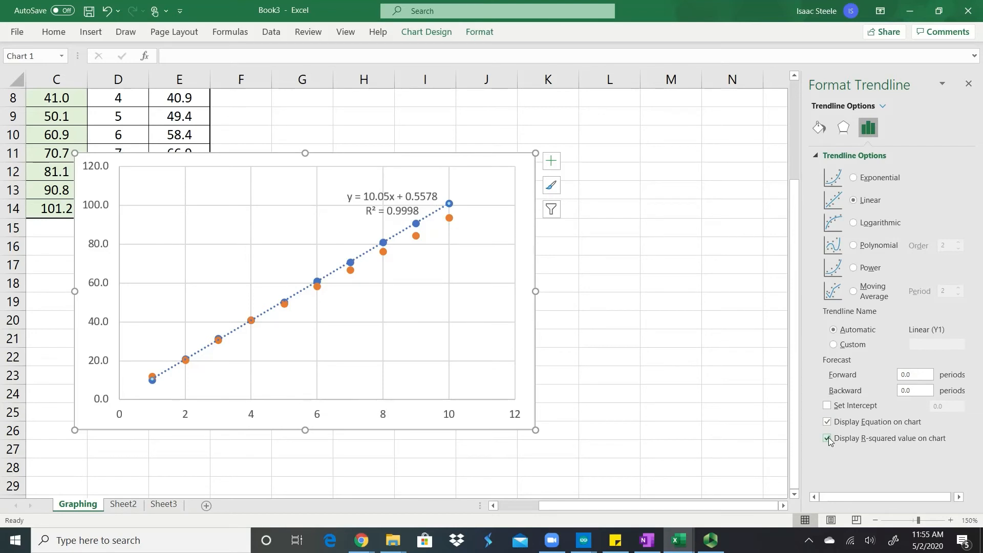
pyautogui.moveTo(405, 197); pyautogui.dragTo(365, 209)
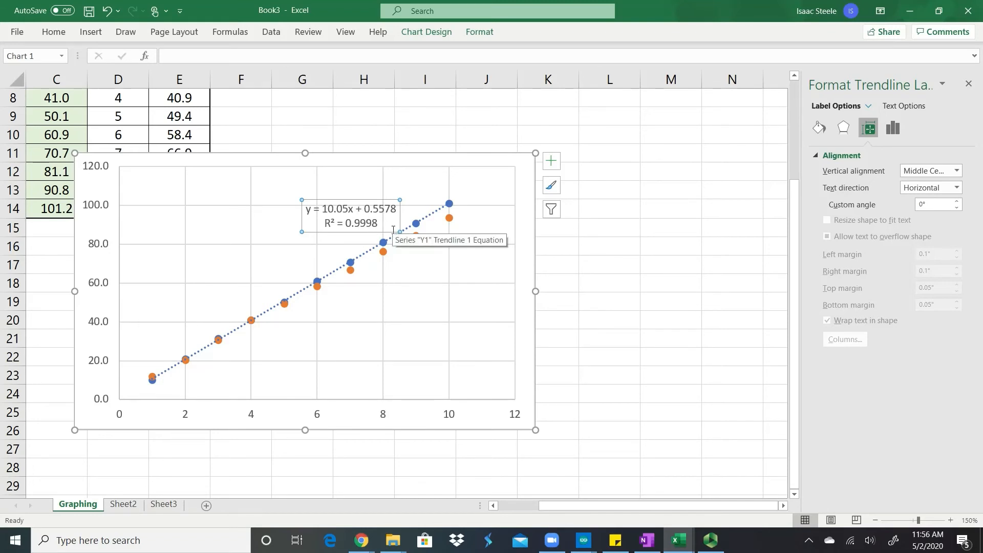
# Change the Y1 series markers to the built-in diamond type.
pyautogui.click(416, 221)
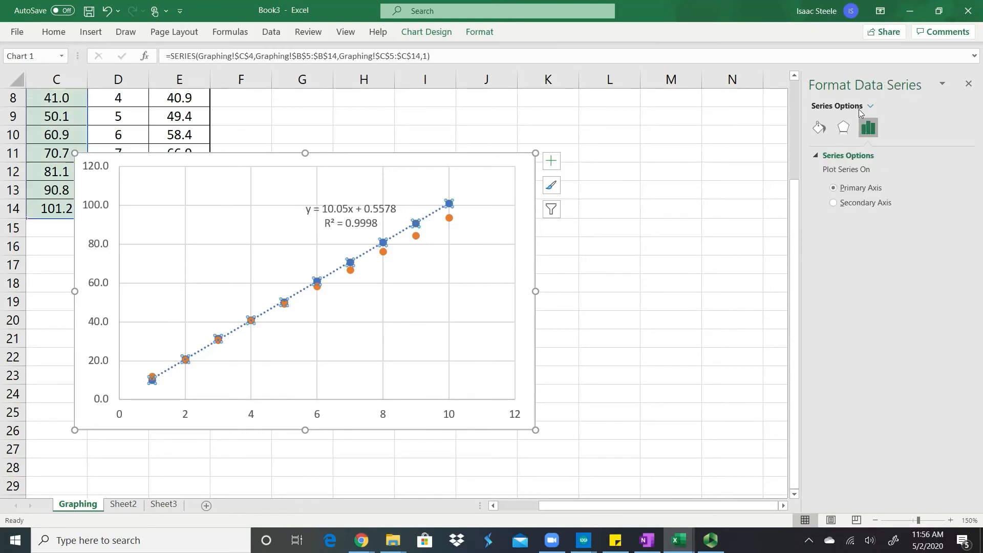
pyautogui.click(820, 128)
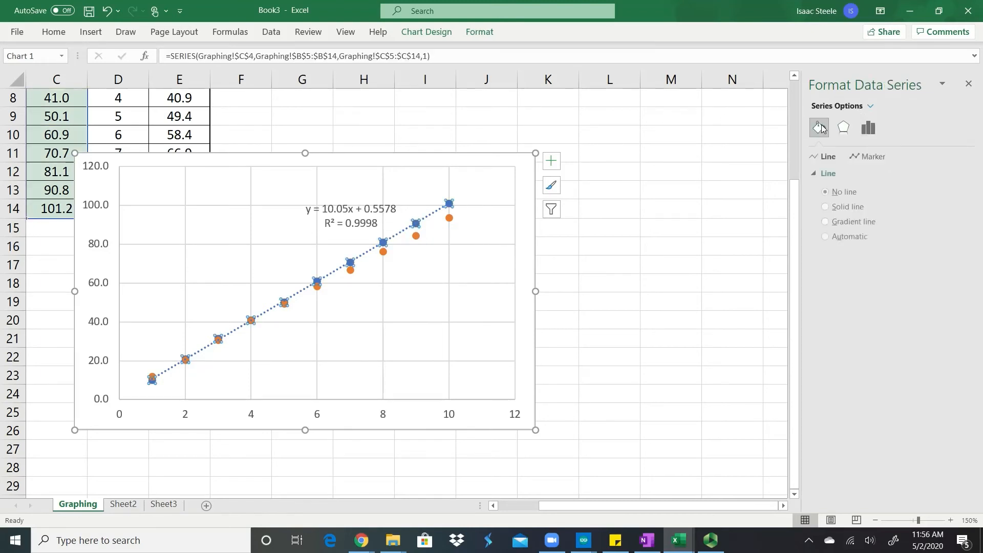
pyautogui.click(875, 158)
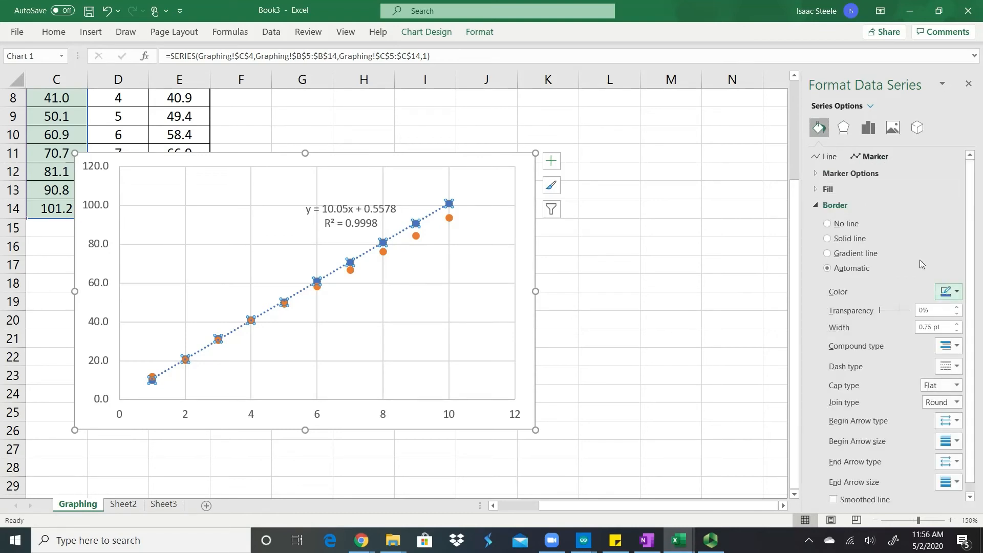
pyautogui.click(816, 174)
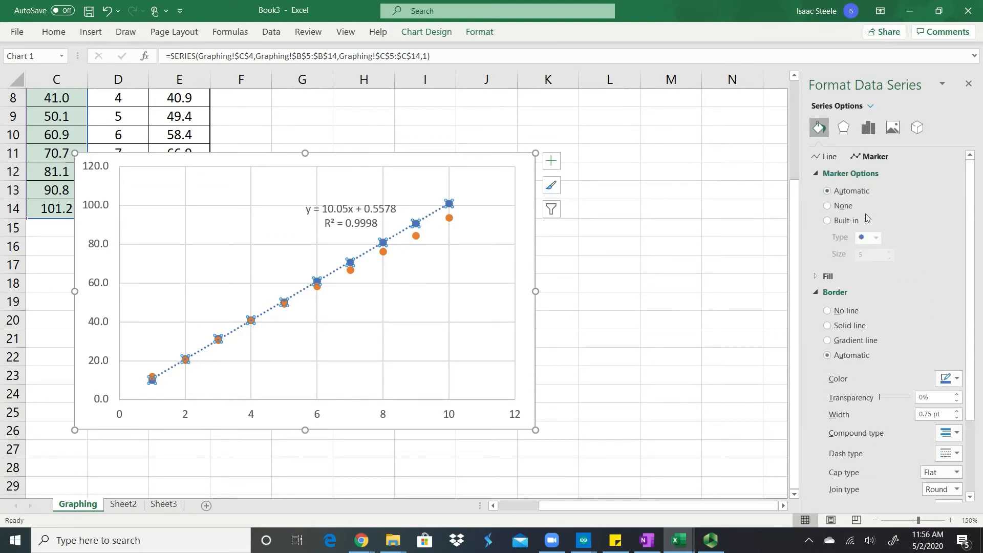
pyautogui.click(827, 221)
pyautogui.click(876, 237)
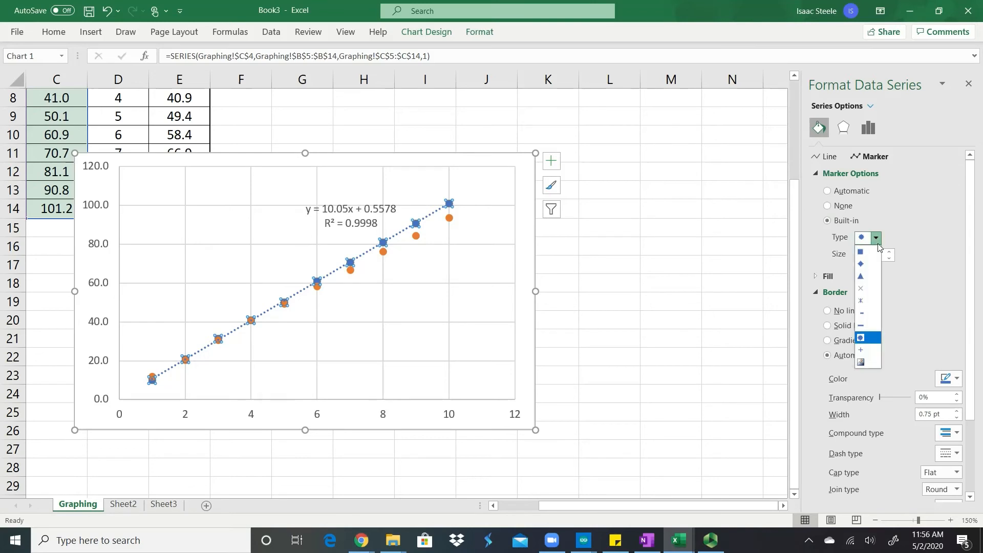
pyautogui.click(871, 263)
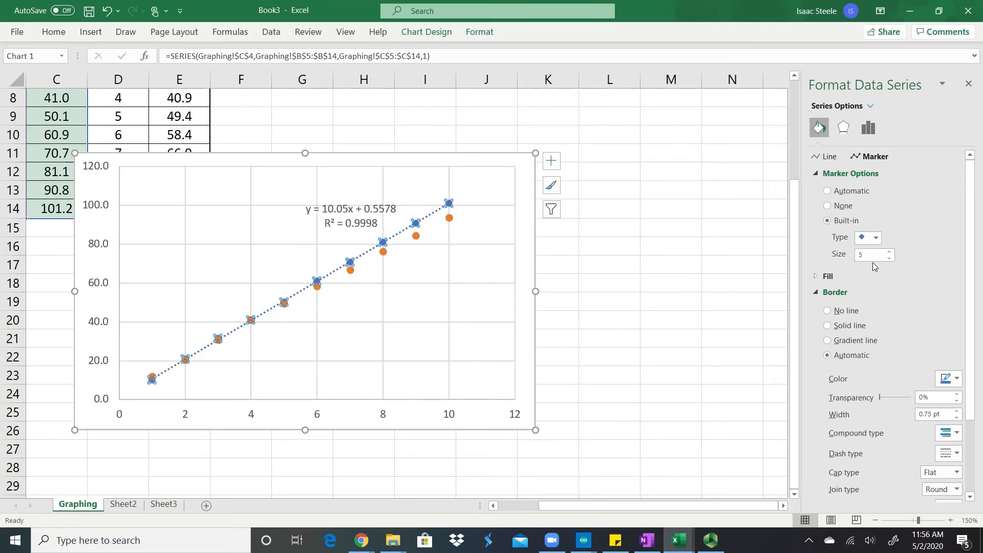
pyautogui.click(477, 269)
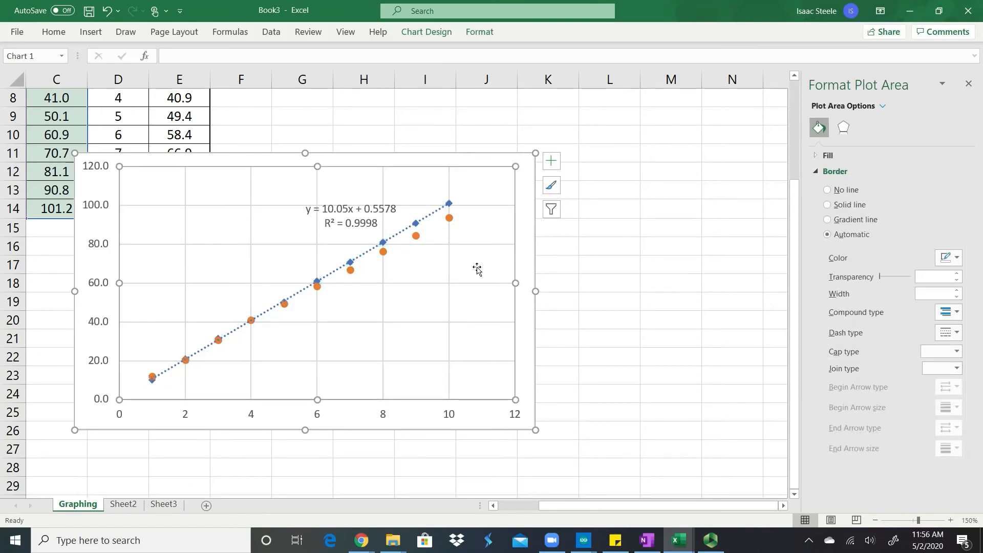
# Move the Y1 trendline's equation and R² label slightly down, closer to the trendline, and leave the label selected.
pyautogui.click(344, 214)
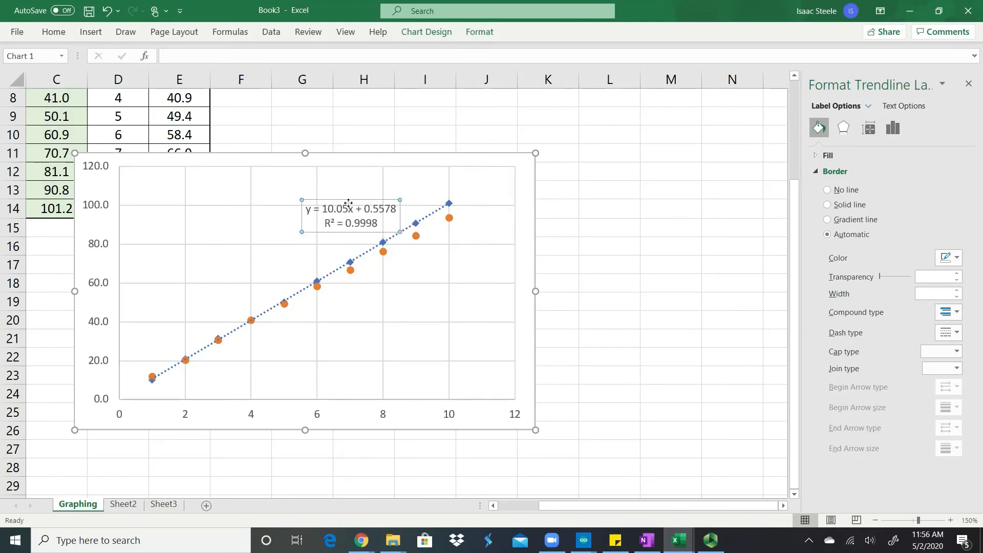
pyautogui.moveTo(348, 203); pyautogui.dragTo(349, 207)
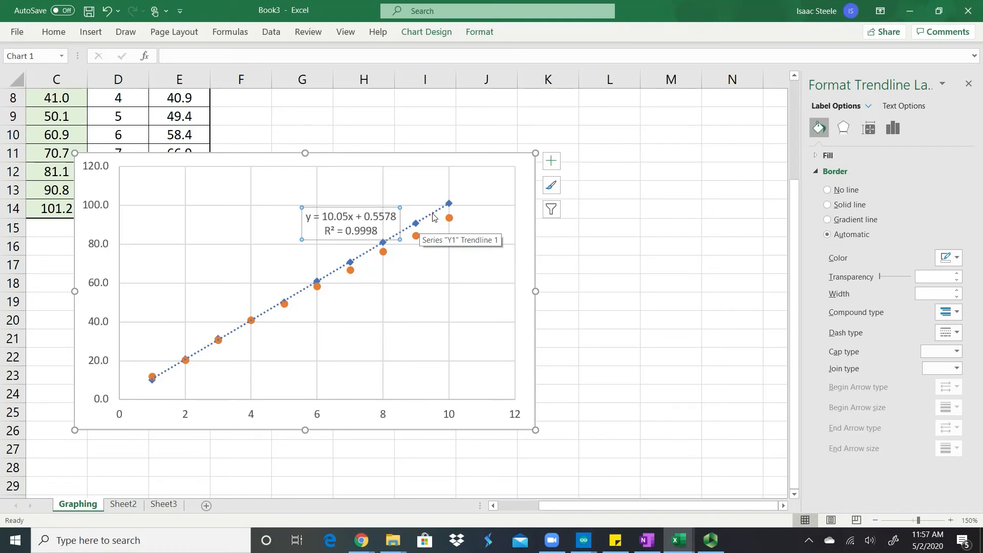
pyautogui.click(516, 419)
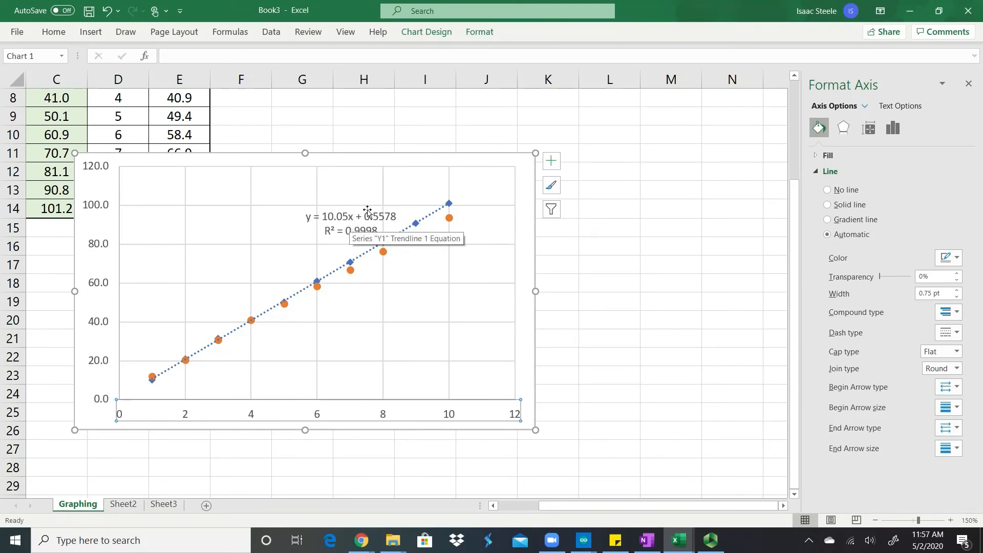
pyautogui.click(307, 217)
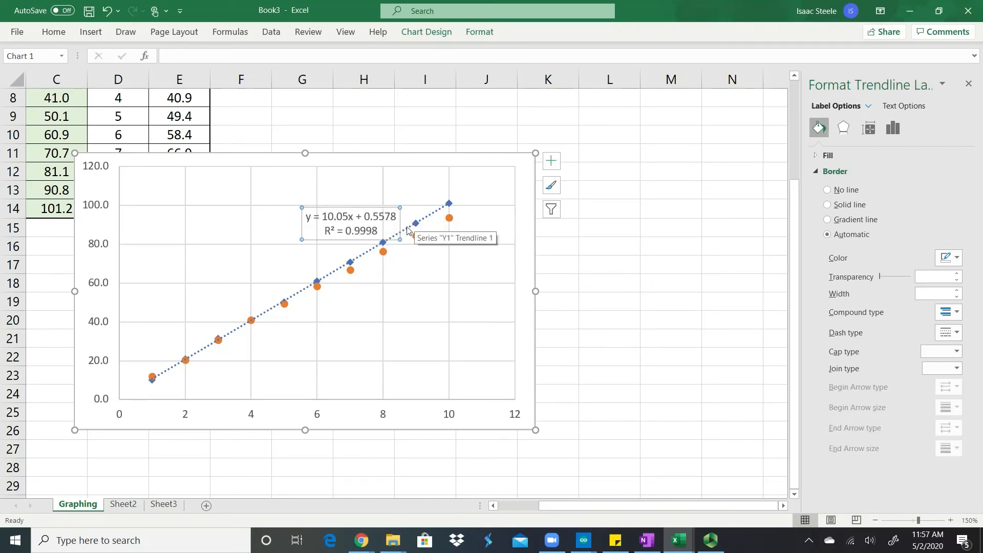
# Add a linear trendline to the Y2 series and display its equation and R-squared value on the chart.
pyautogui.click(385, 256)
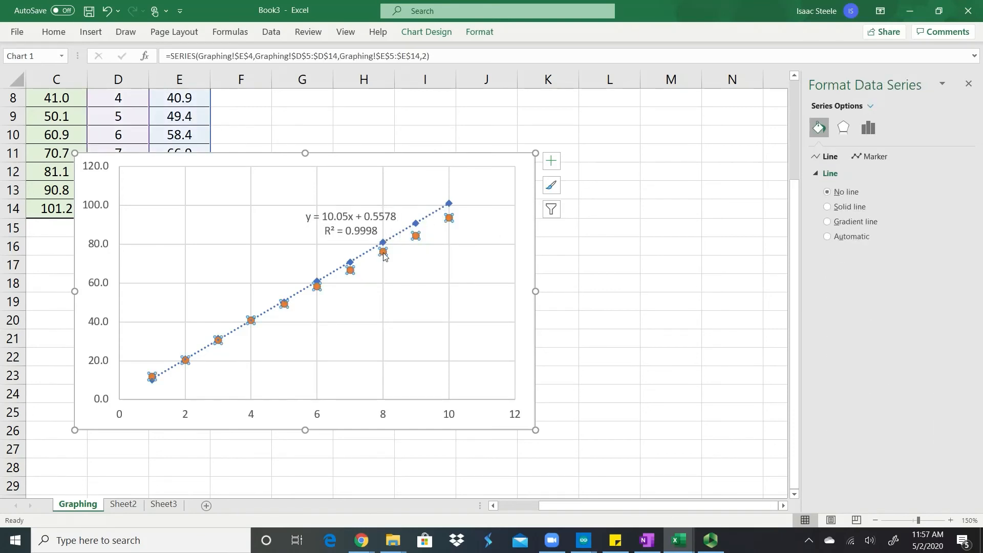
pyautogui.rightClick(385, 256)
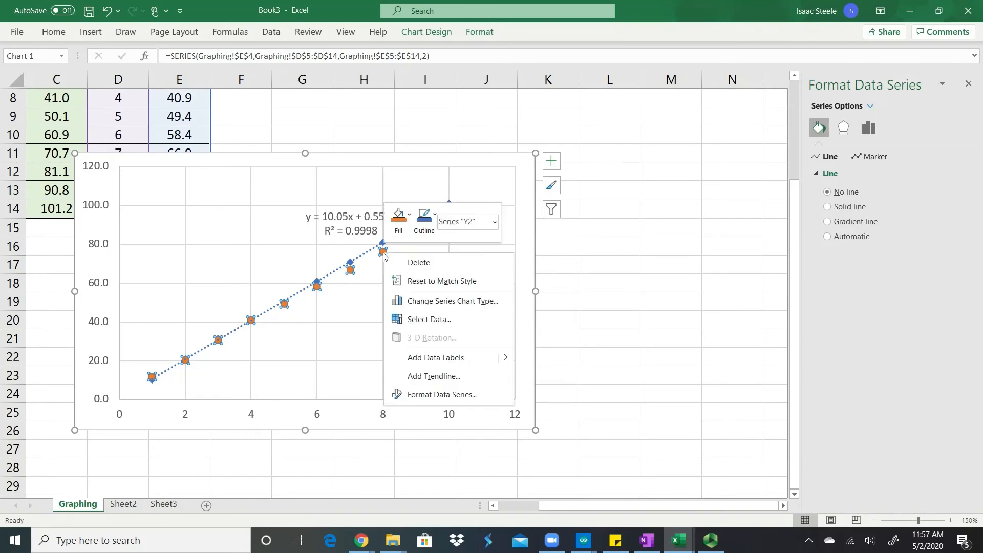
pyautogui.click(450, 378)
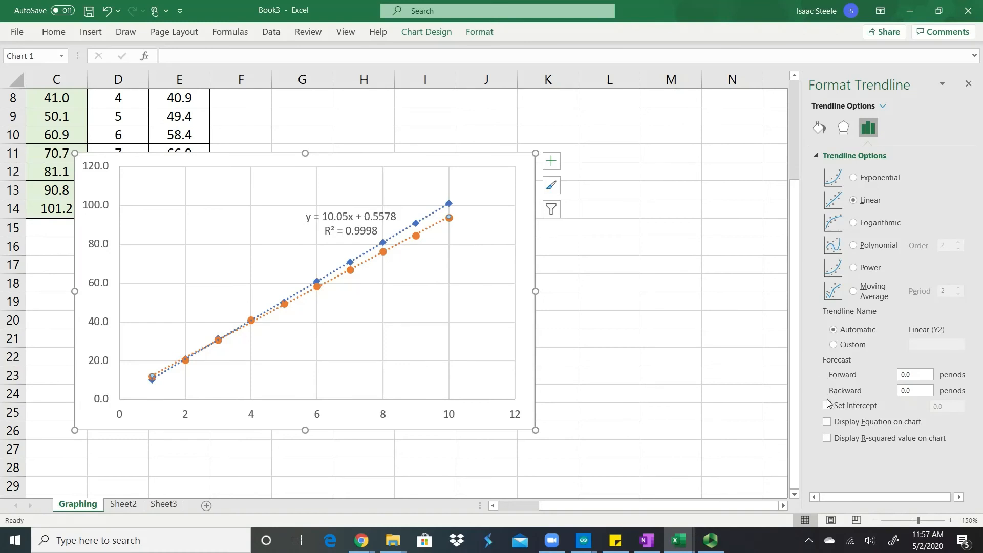
pyautogui.click(827, 422)
pyautogui.click(827, 439)
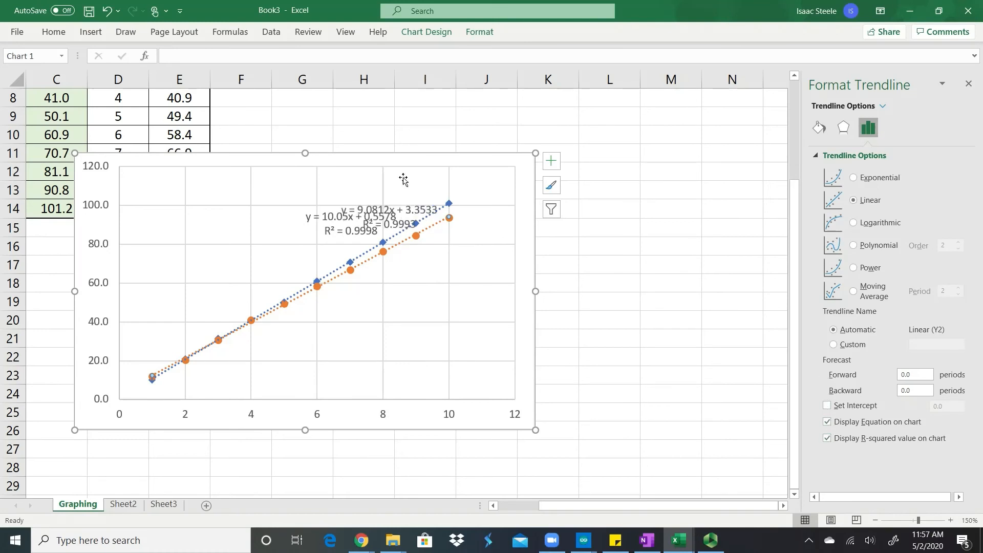
# Move the Y2 trendline's equation and R² label down below the trendlines, clear of the Y1 label, and deselect it.
pyautogui.click(404, 205)
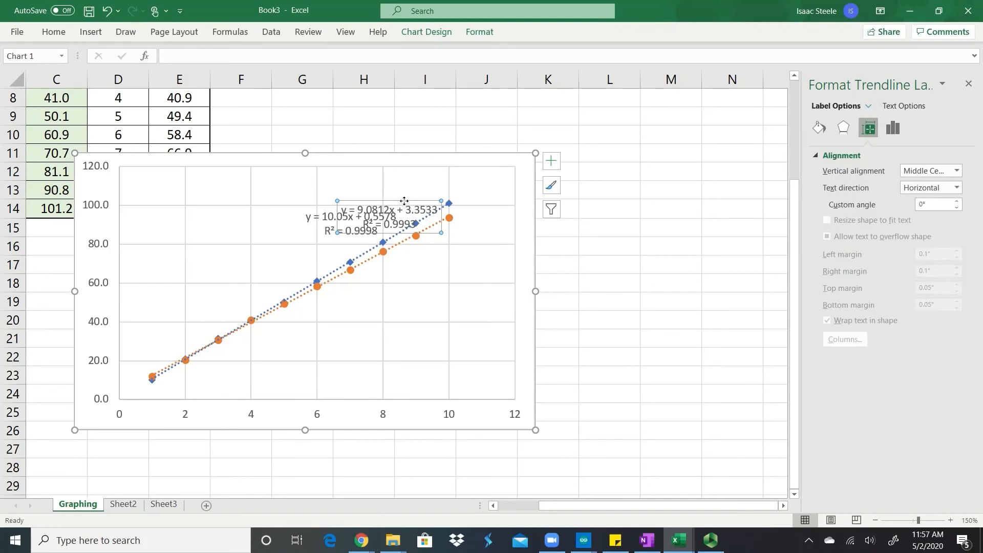
pyautogui.moveTo(405, 202); pyautogui.dragTo(435, 261)
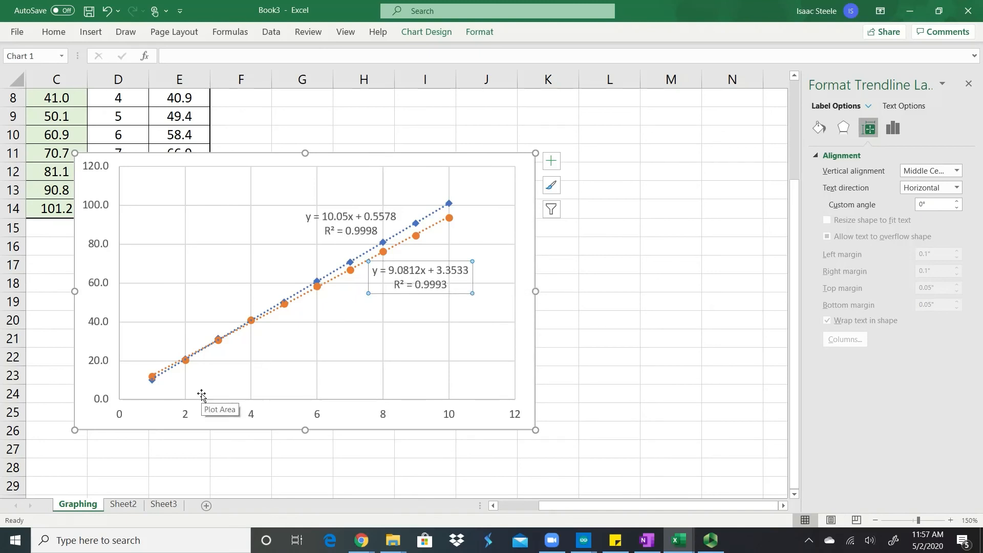
pyautogui.click(419, 305)
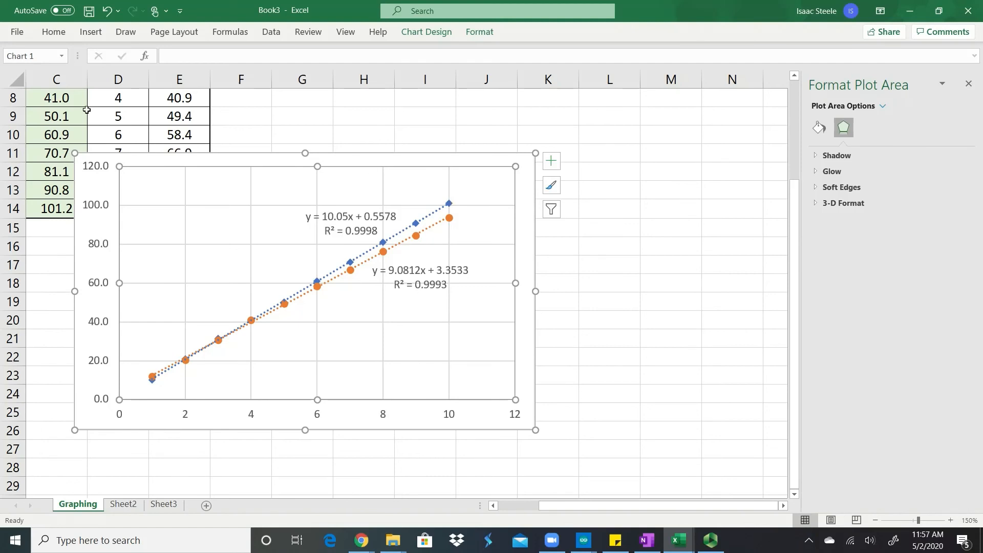
pyautogui.scroll(3, 84, 105)
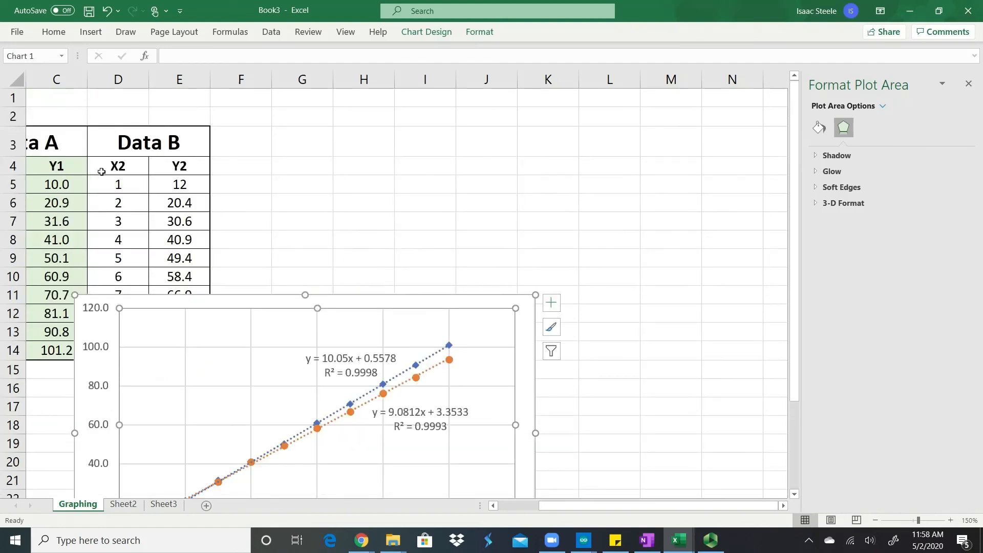
pyautogui.hscroll(-2, 100, 169)
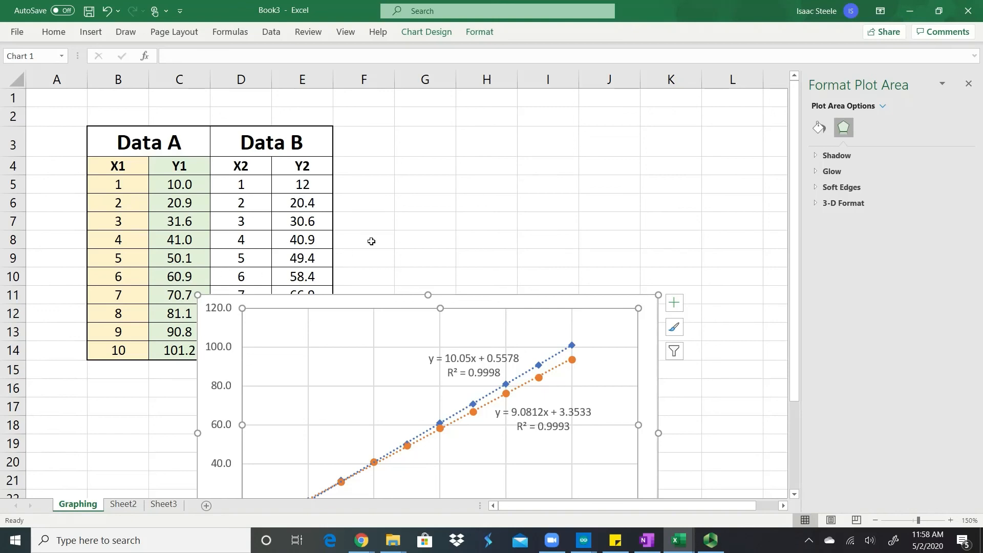
pyautogui.scroll(-3, 371, 241)
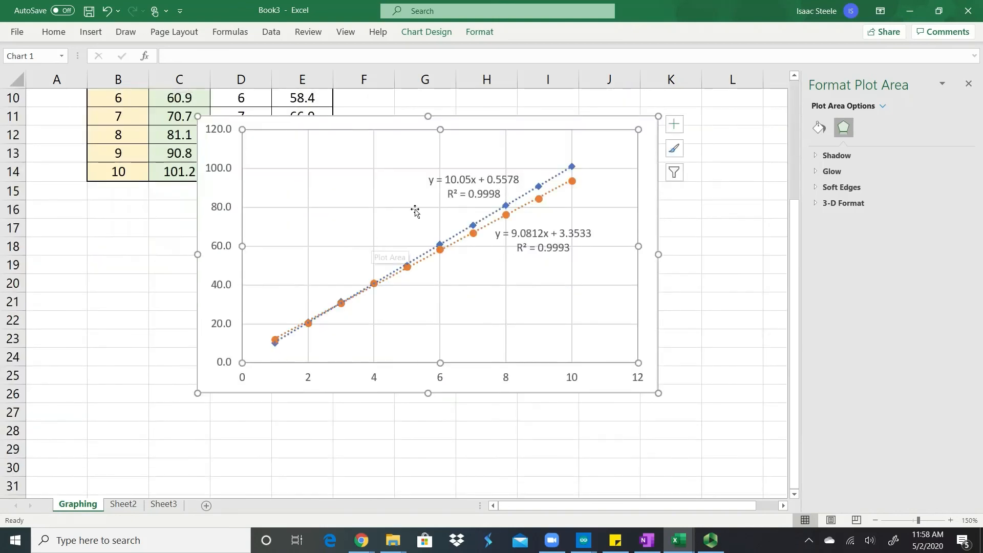